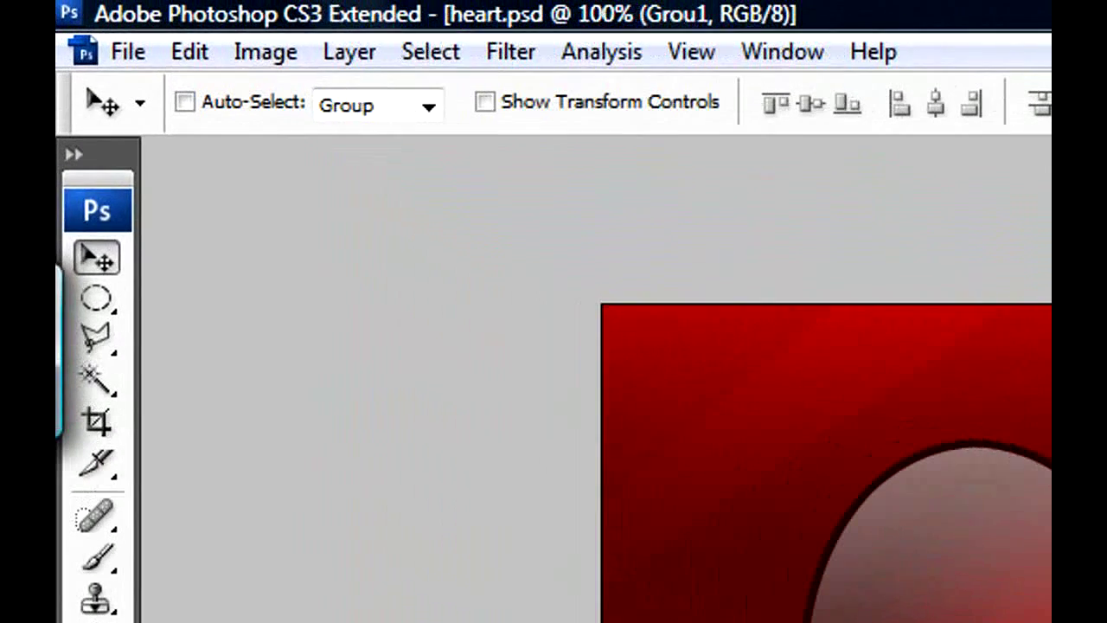
Create a new blank 640 x 480 pixel document, after trying the 1024 x 768 and 1152 x 864 presets.
left_click(129, 62)
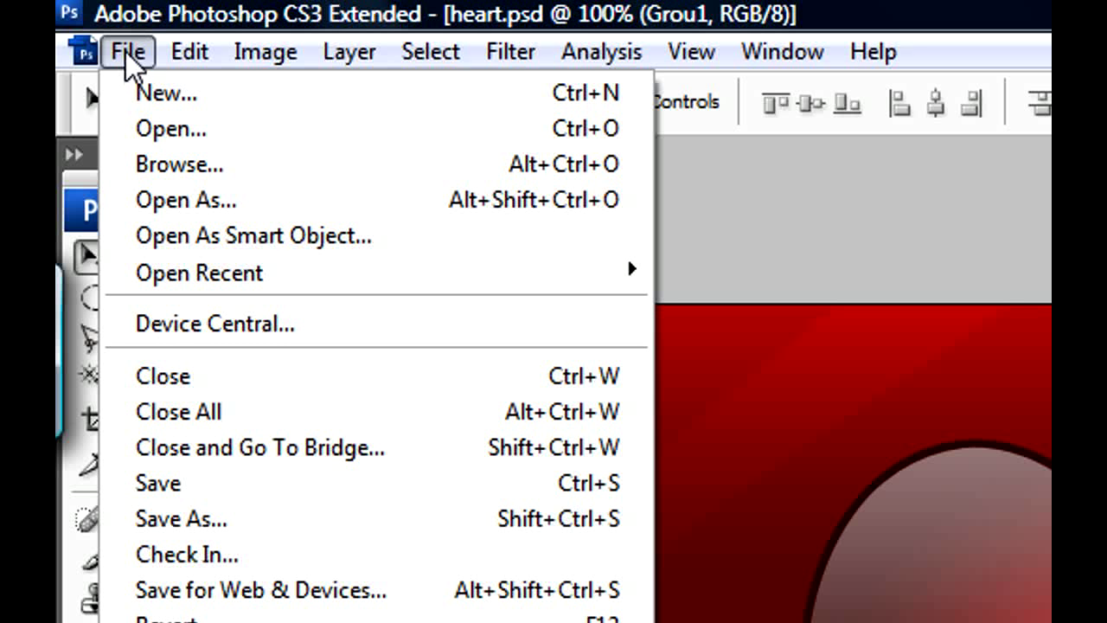
left_click(139, 93)
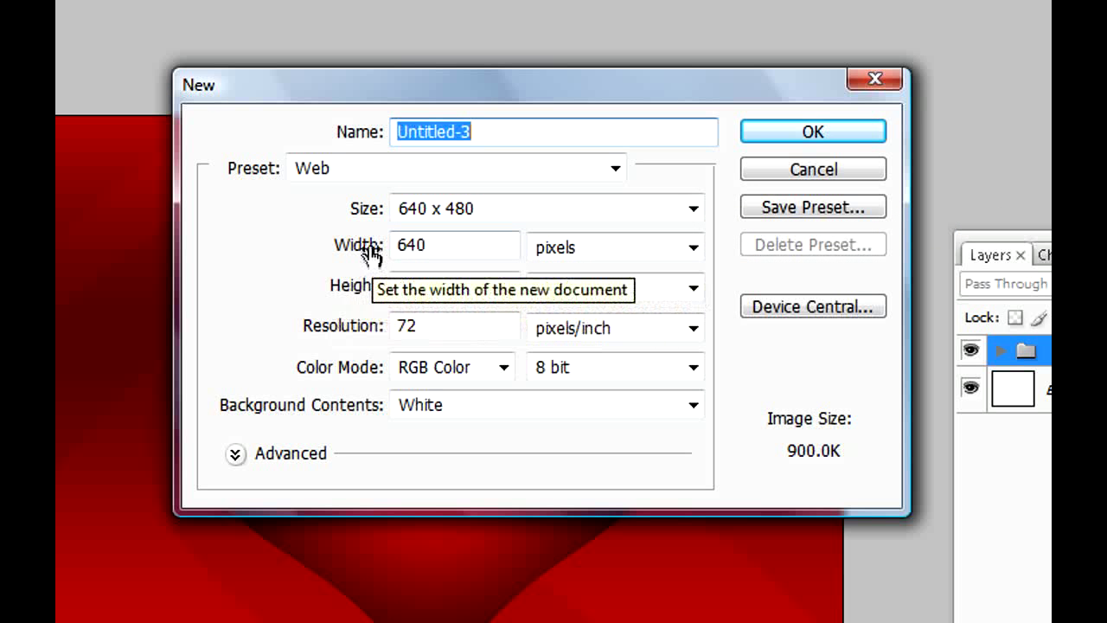
left_click(694, 209)
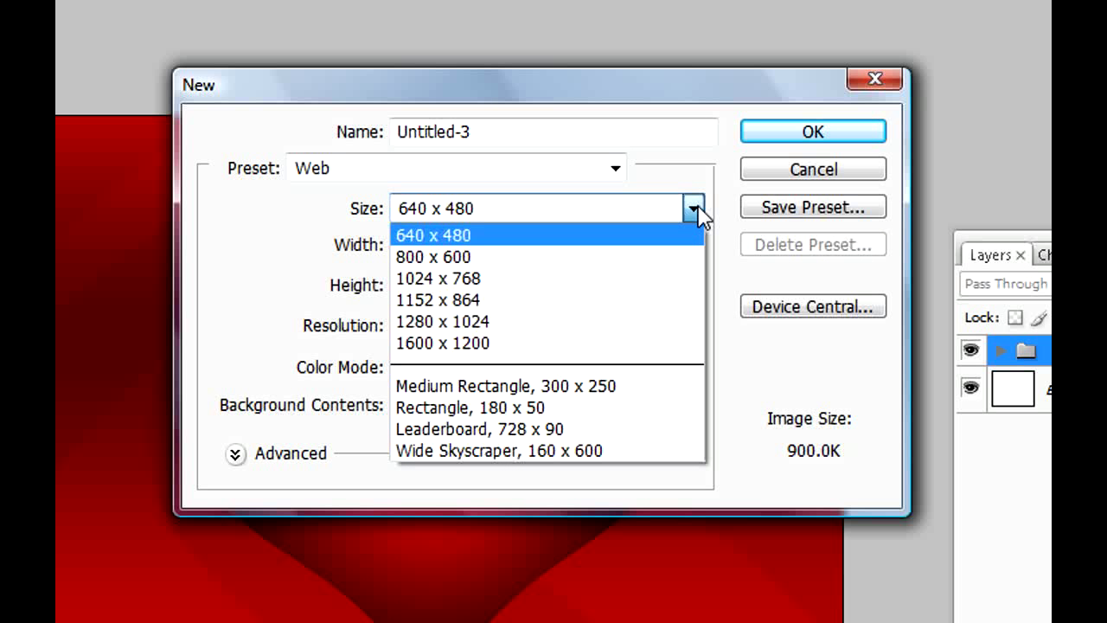
left_click(491, 278)
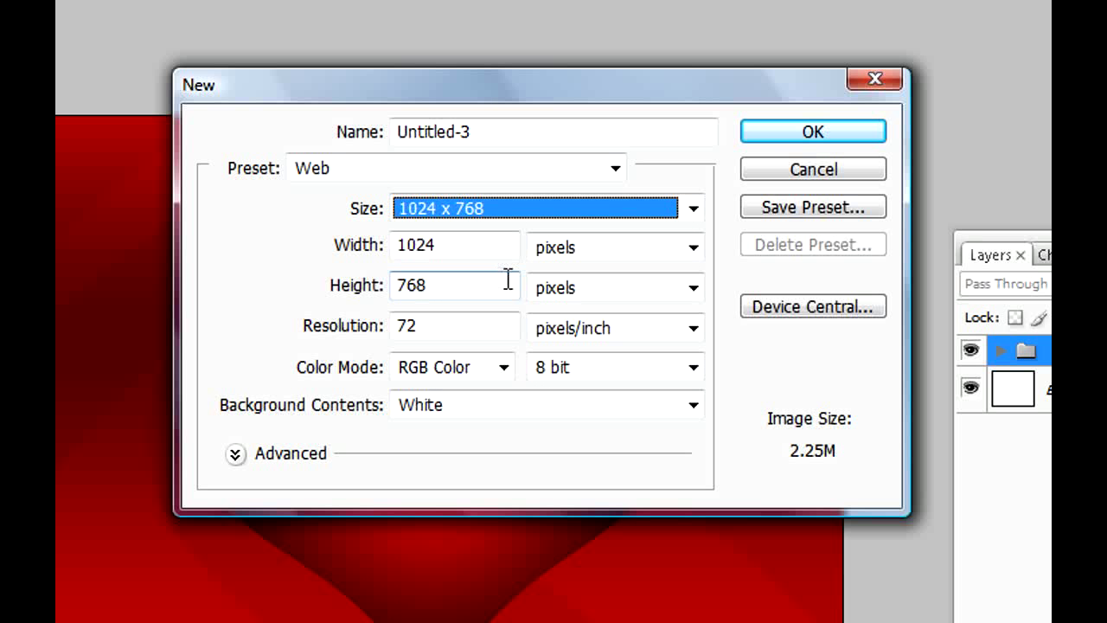
left_click(695, 209)
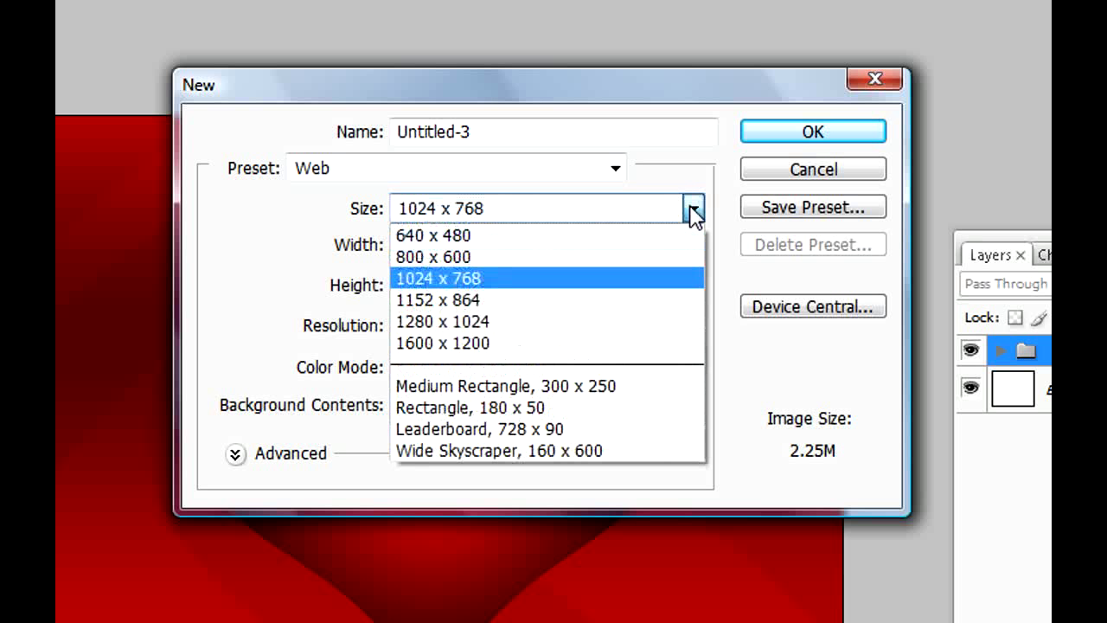
left_click(493, 299)
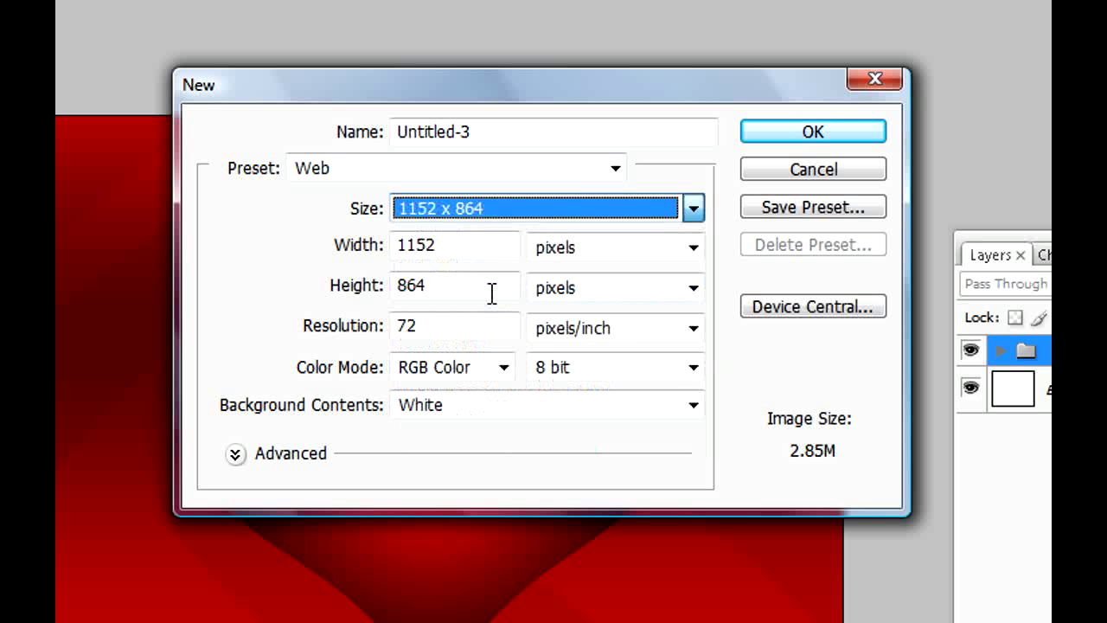
left_click(612, 209)
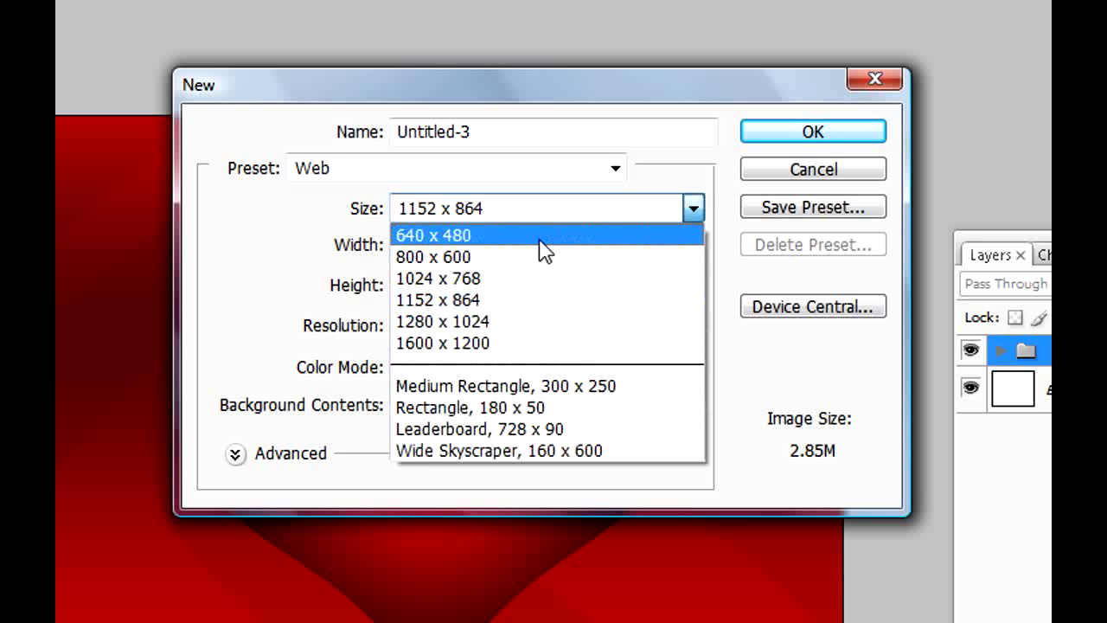
left_click(544, 235)
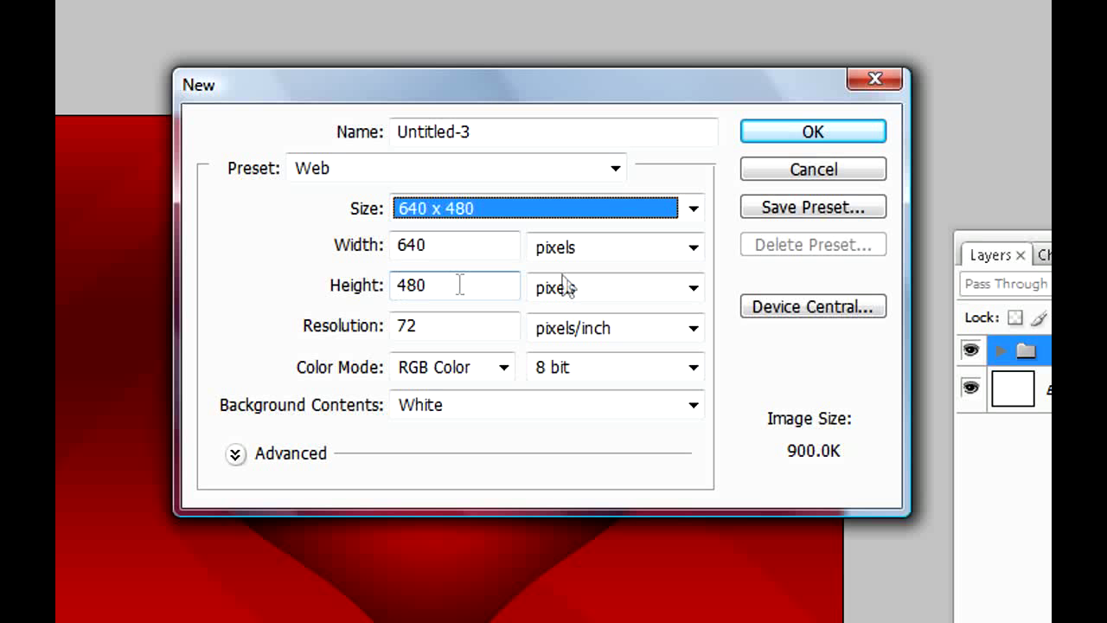
left_click(799, 136)
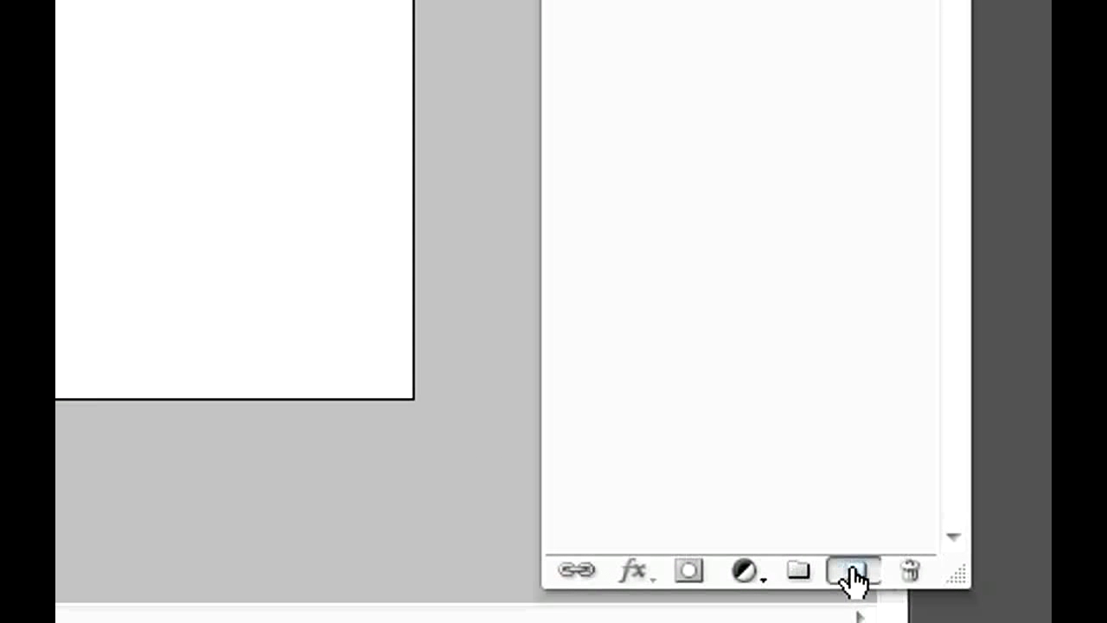
Add Layer 1 and fill it with the black foreground colour using Edit > Fill.
left_click(853, 573)
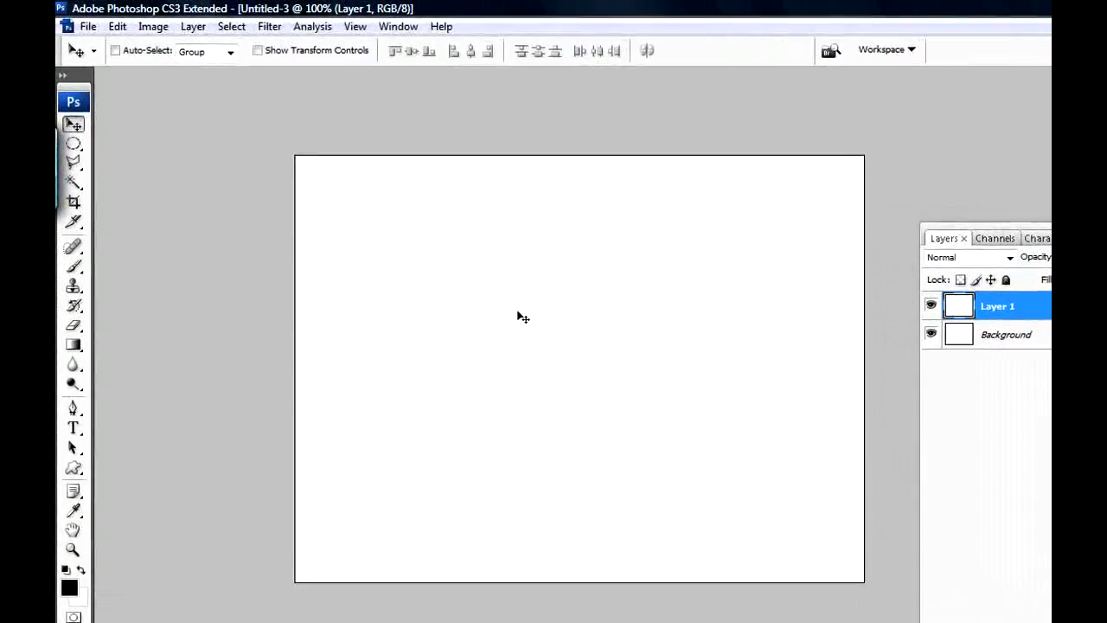
left_click(130, 33)
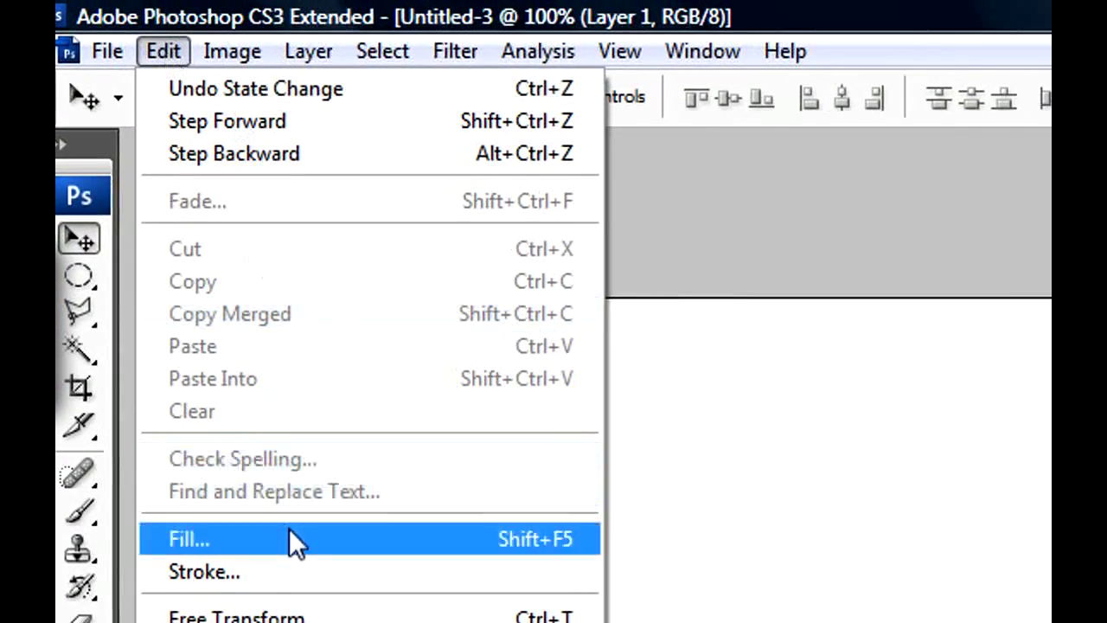
left_click(289, 536)
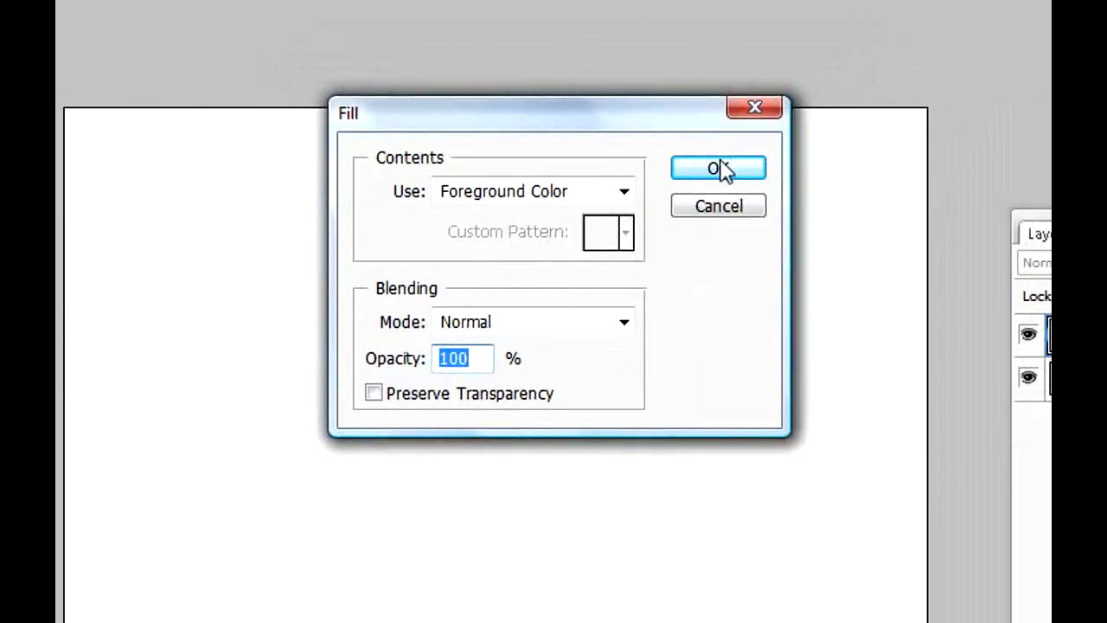
left_click(693, 170)
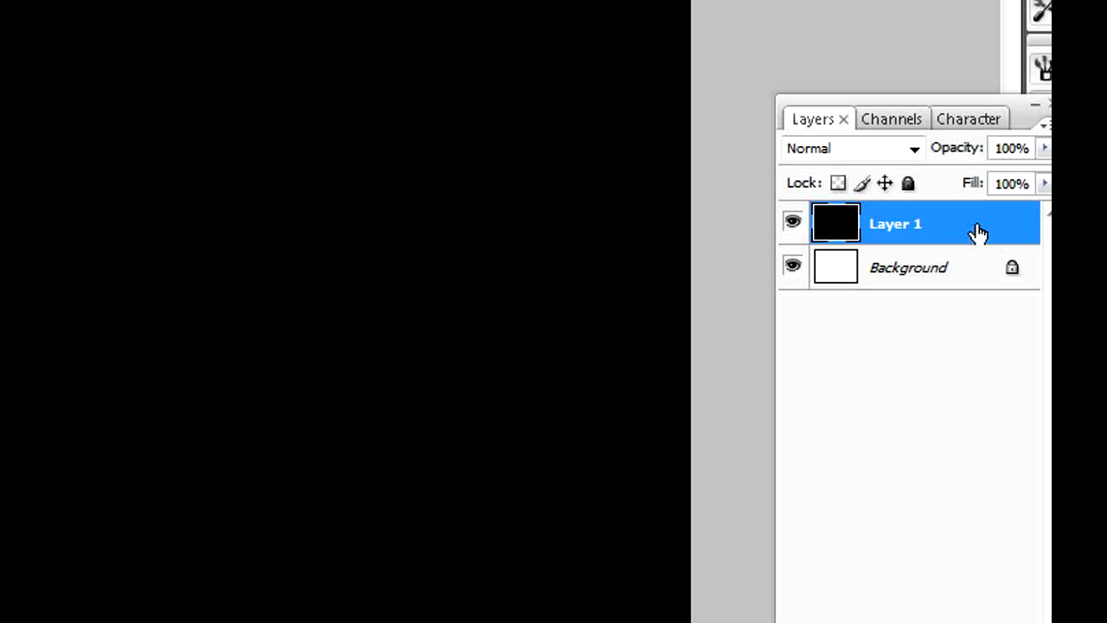
In Layer 1's Layer Style, enable a black-to-white linear Gradient Overlay at 90° and start editing its gradient.
double_click(977, 233)
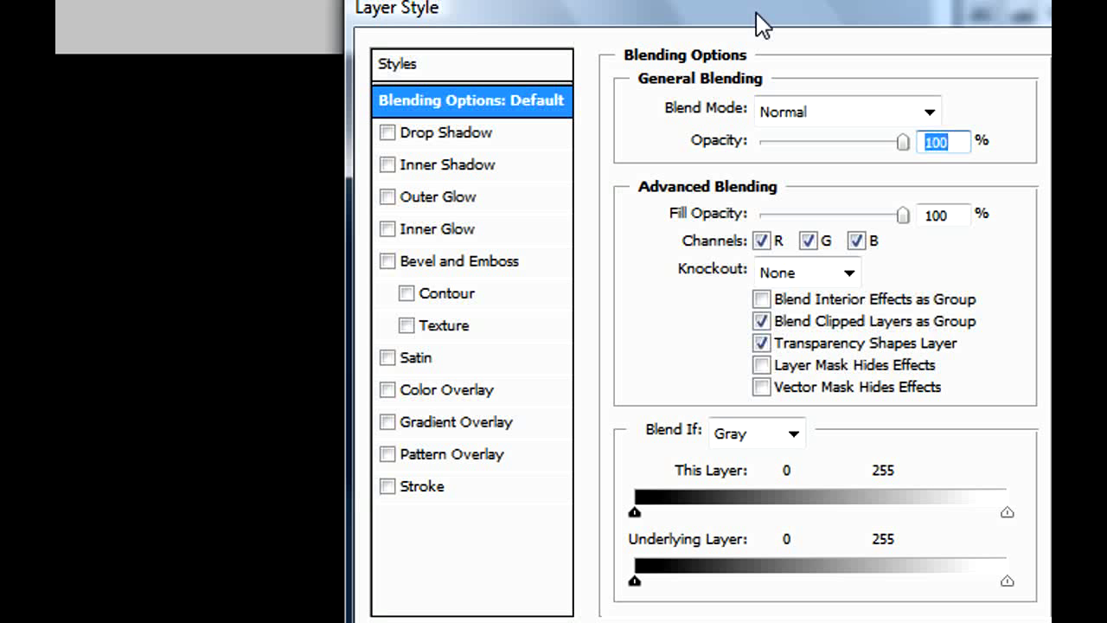
left_click(387, 422)
left_click(446, 425)
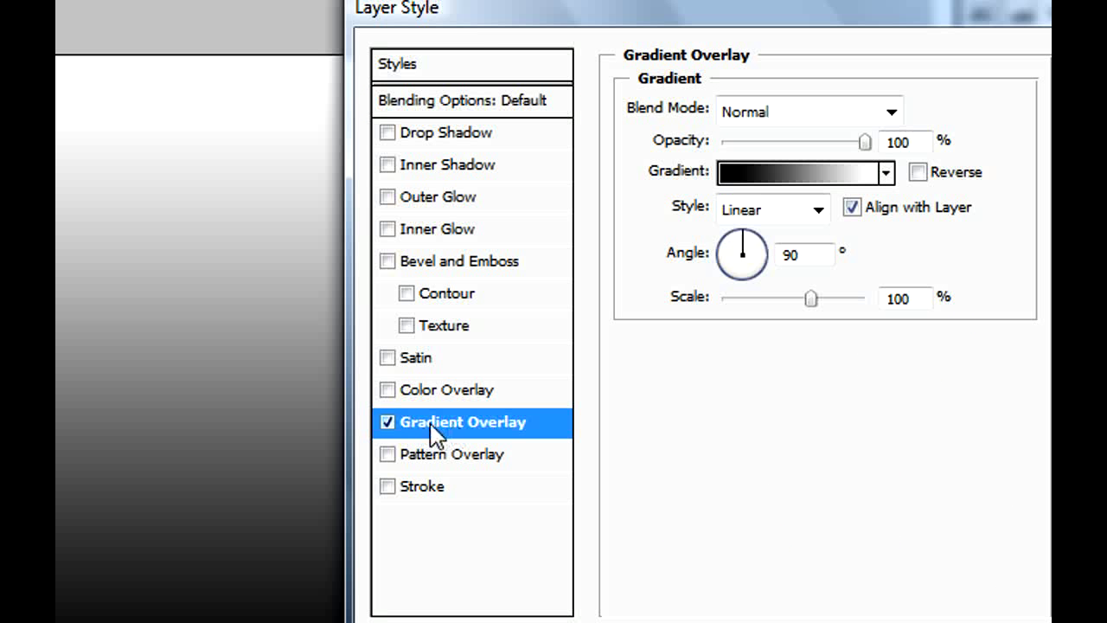
left_click(796, 175)
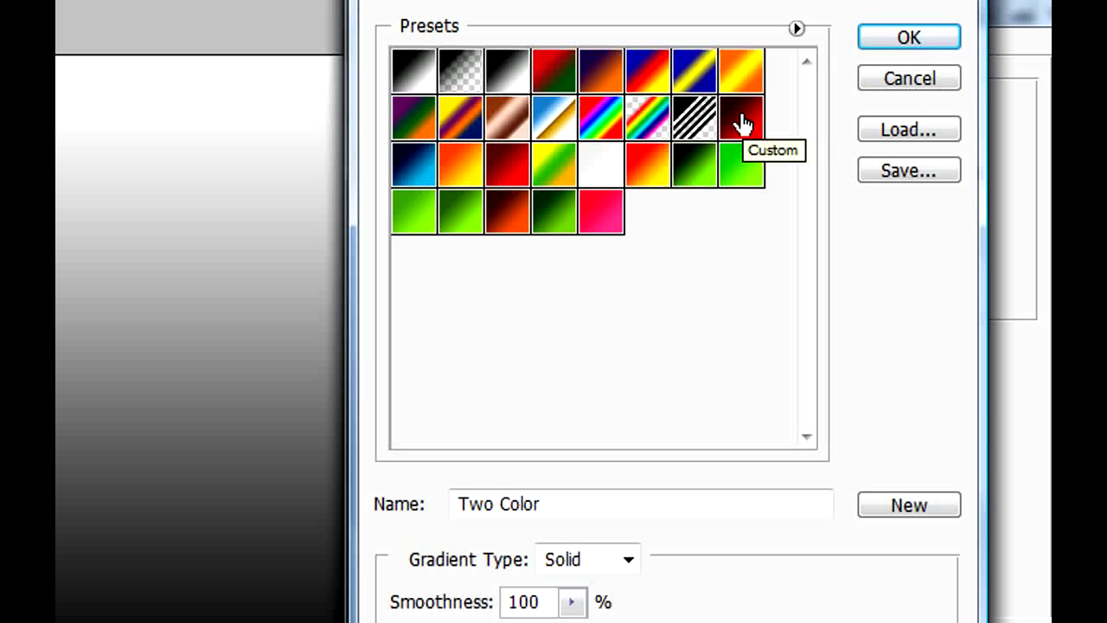
Starting from the red-to-black Custom gradient, add colour stops at about 31%, 48% and 70%.
left_click(742, 124)
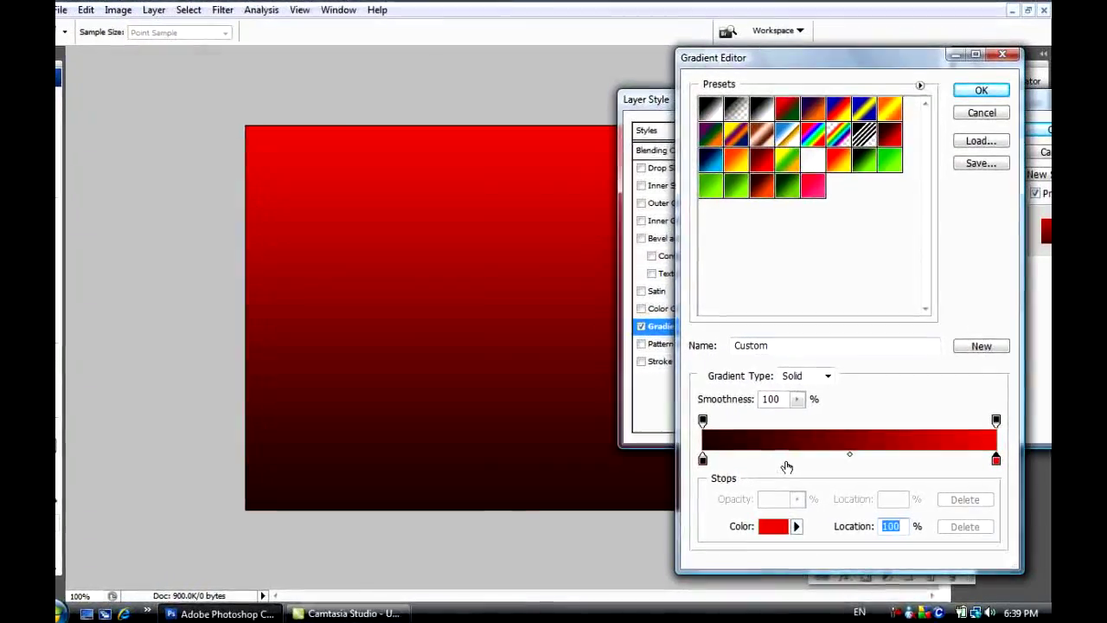
left_click(776, 455)
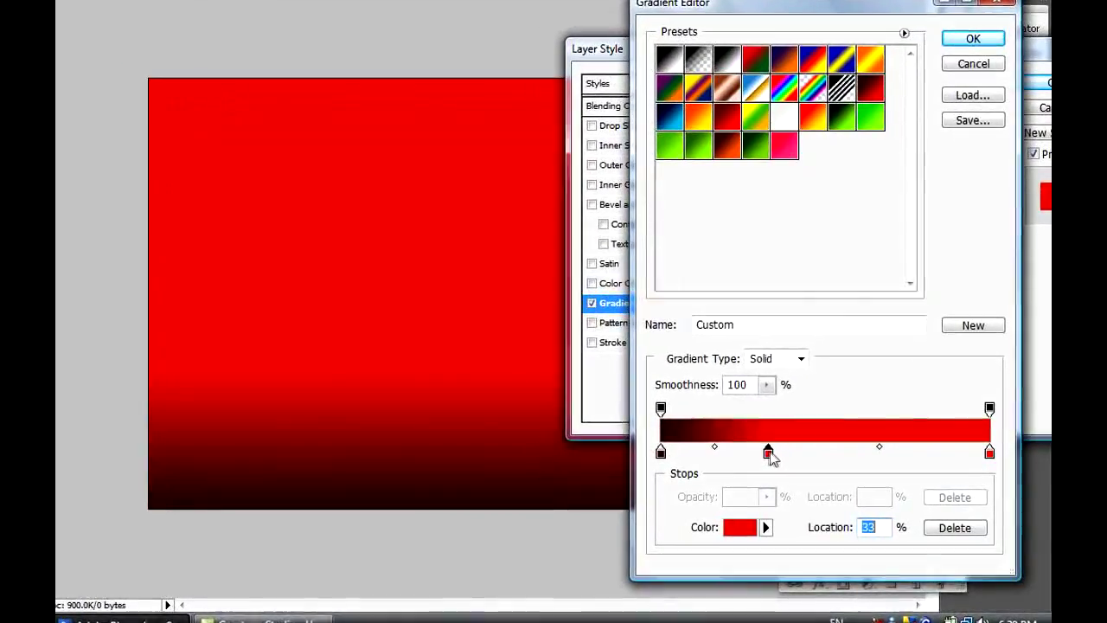
left_click(897, 454)
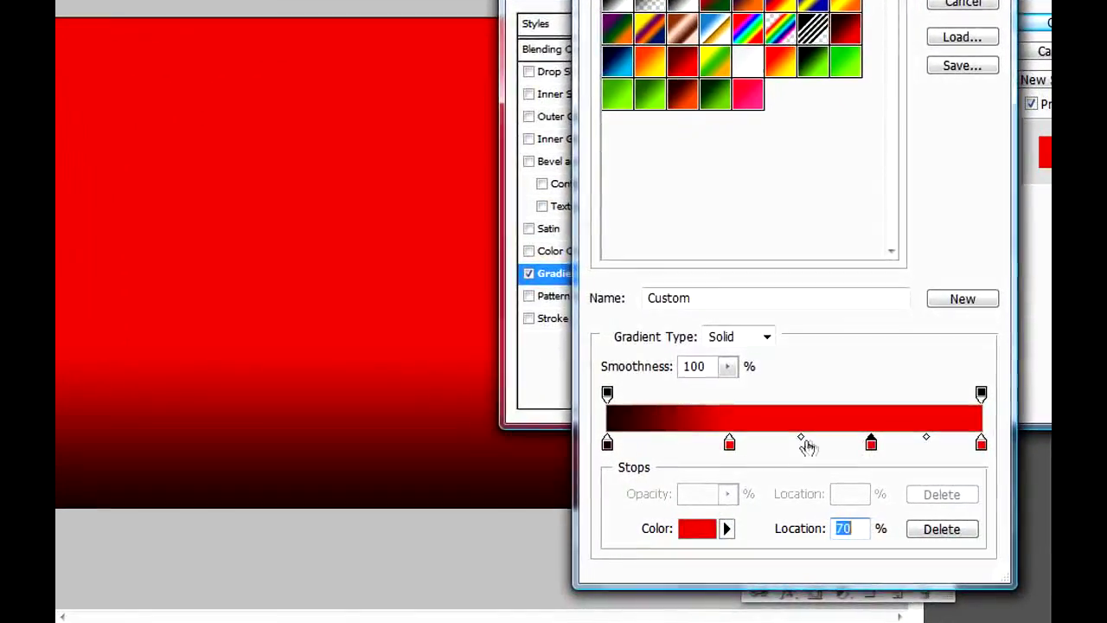
left_click_drag(690, 439, 686, 439)
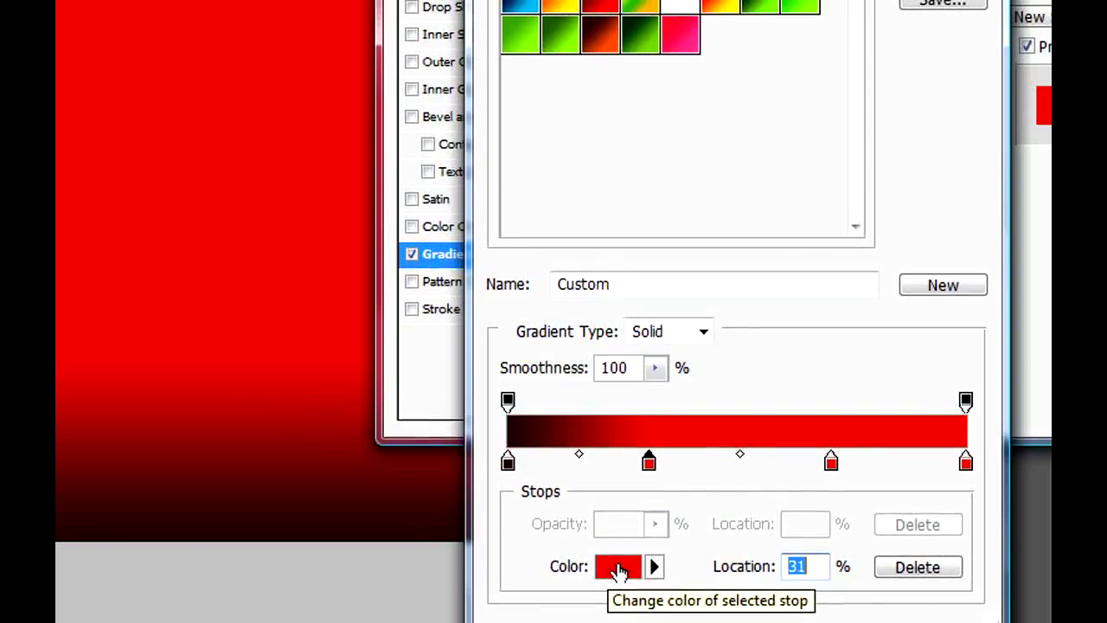
left_click(727, 460)
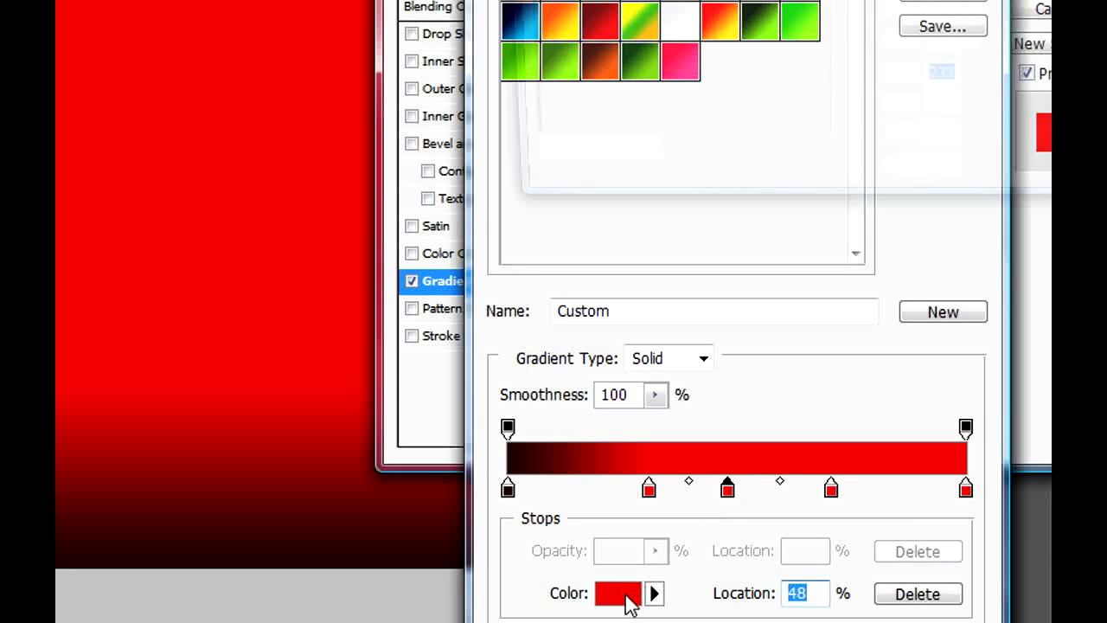
Recolour the stops to dark reds (410000, 5c0000), move the red stop to about 80%, and apply the gradient.
left_click(632, 591)
type("67")
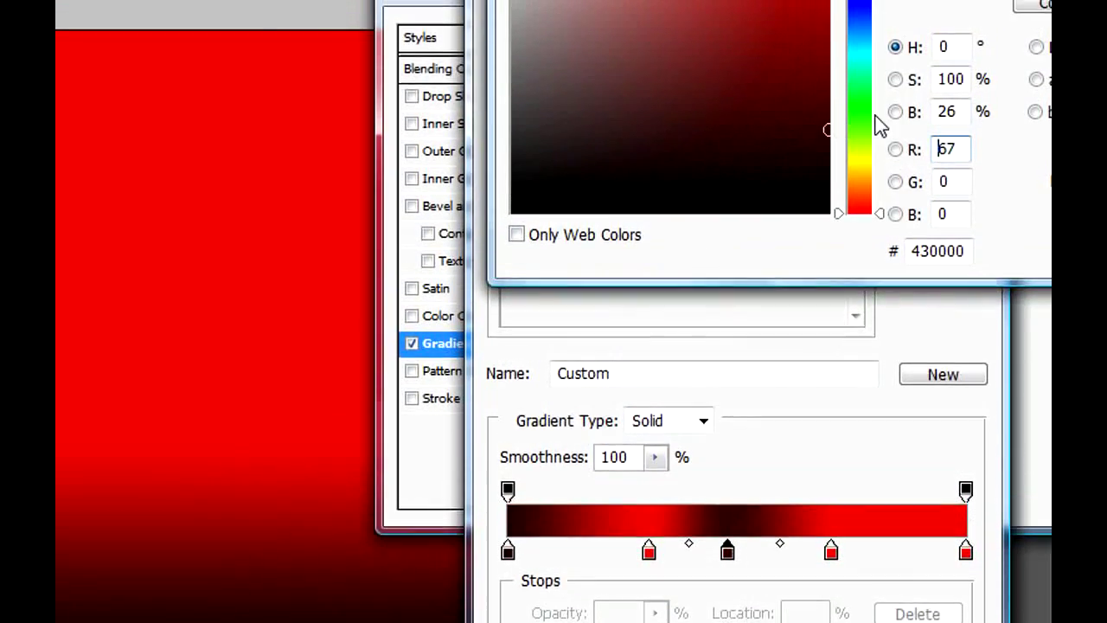
key("Return")
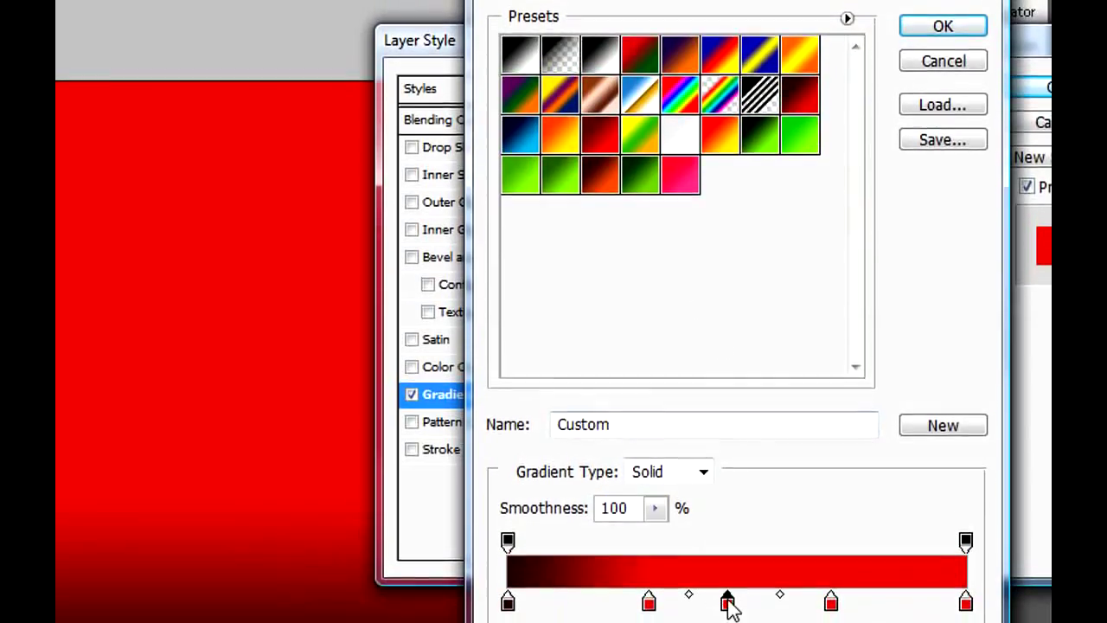
double_click(727, 604)
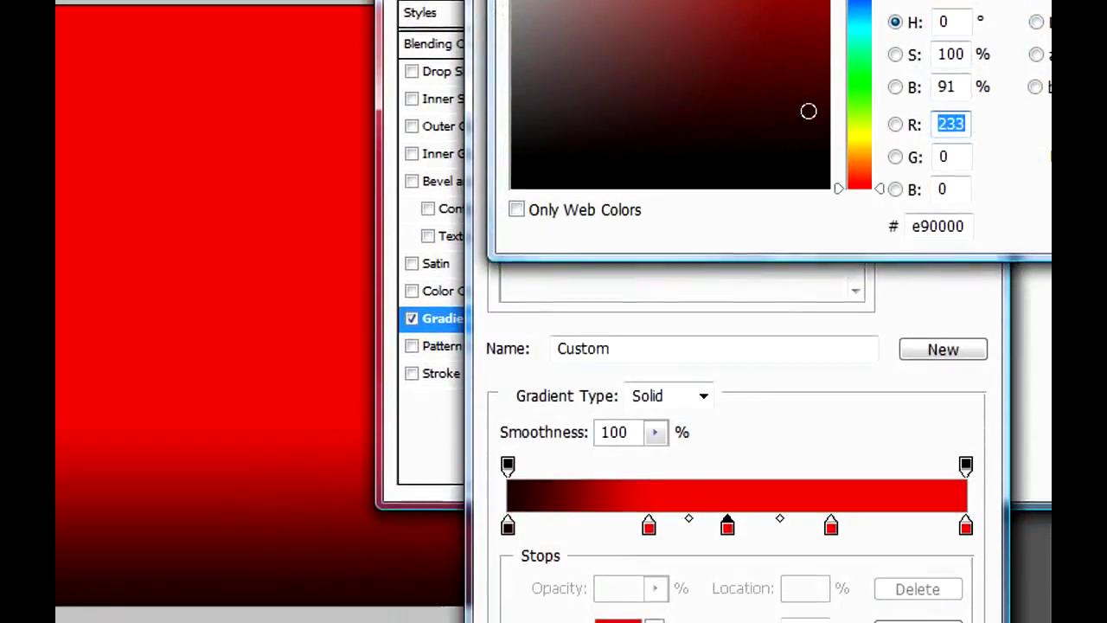
type("65")
key("Return")
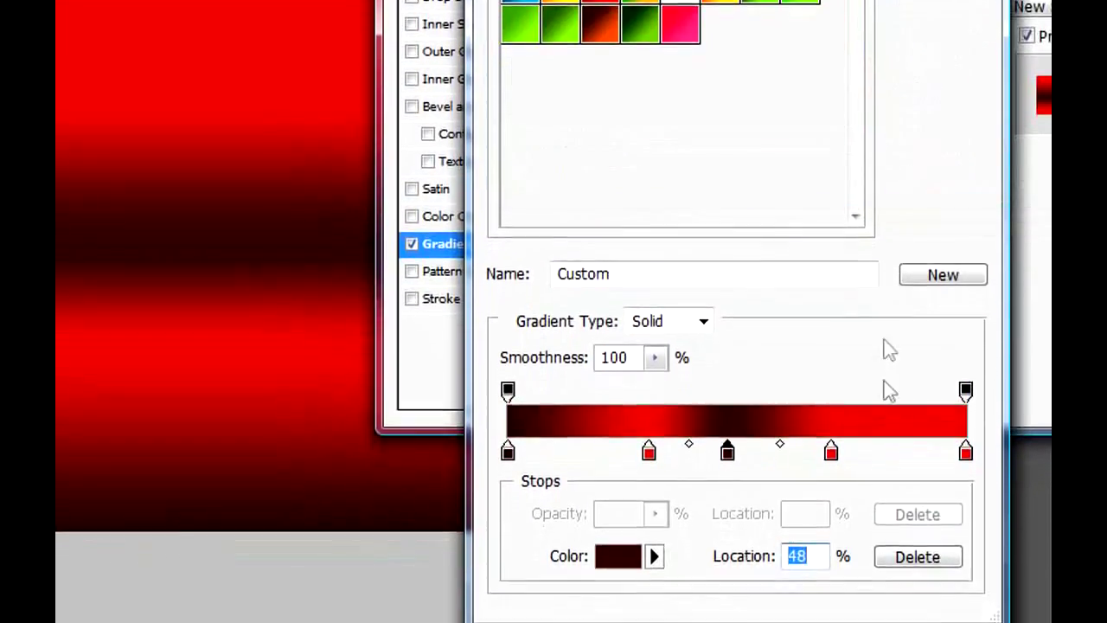
left_click_drag(831, 467, 872, 491)
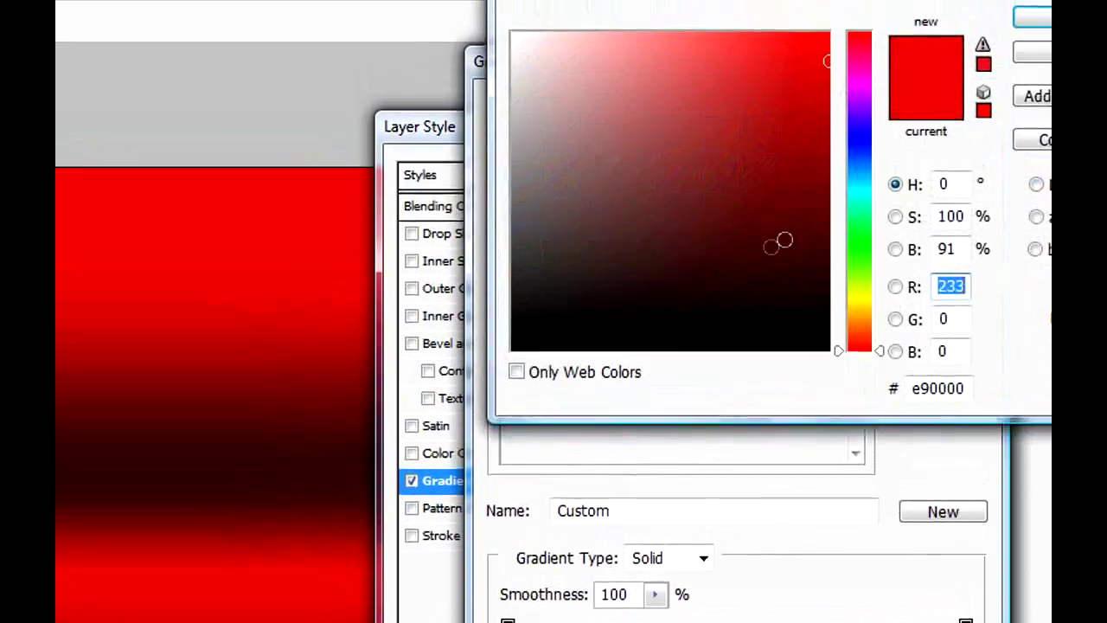
left_click_drag(784, 239, 830, 281)
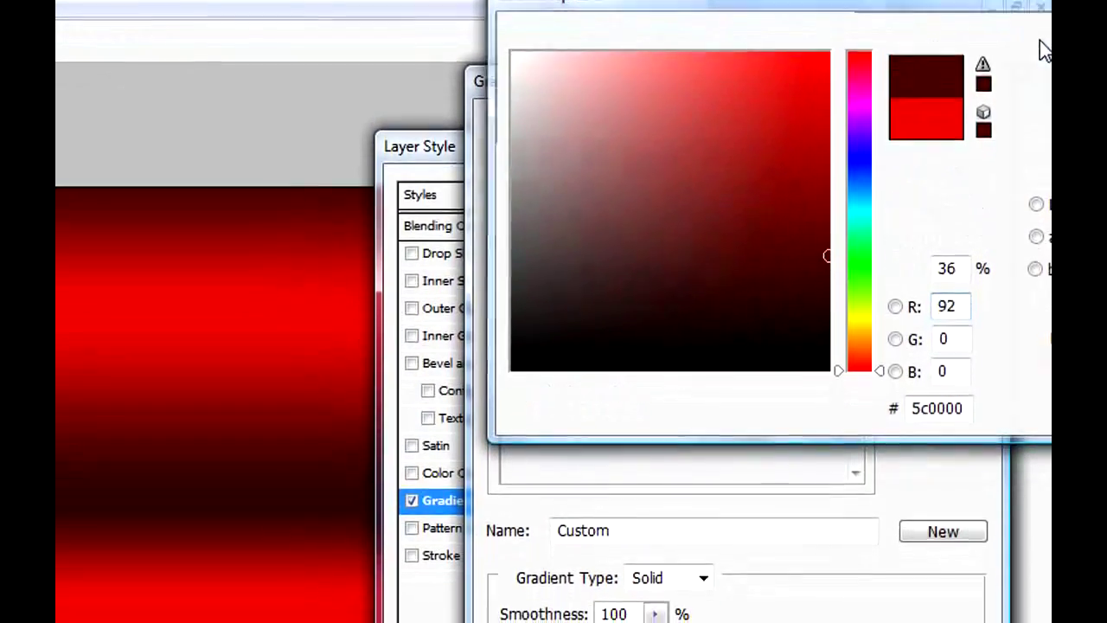
left_click(1027, 51)
left_click(954, 95)
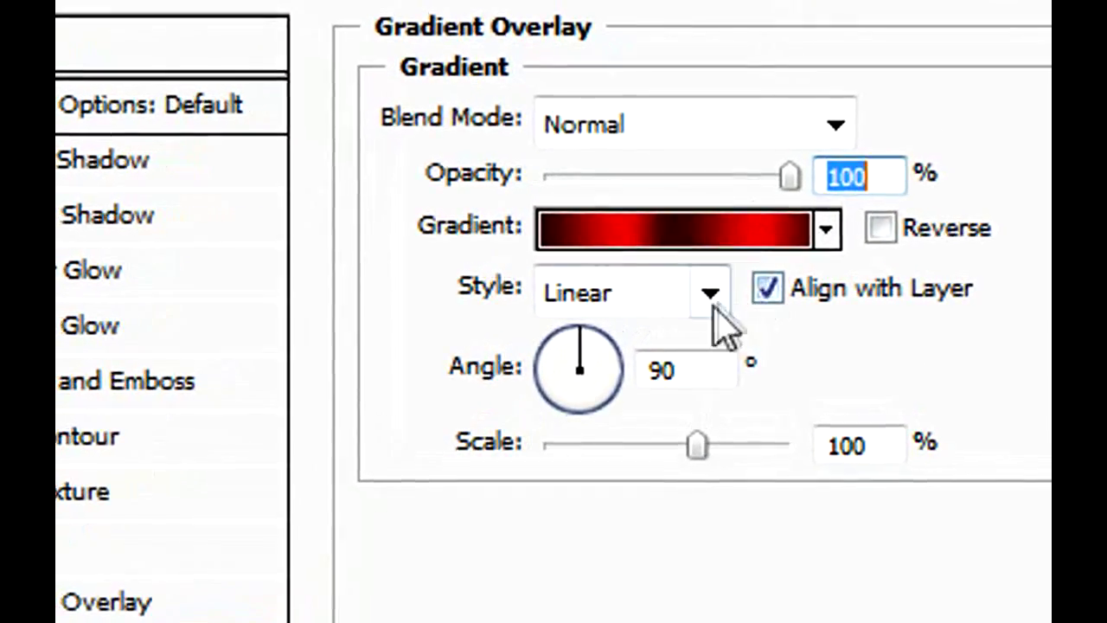
Set the Gradient Overlay angle to 151°, close Layer Style, and add an empty Layer 2.
left_click_drag(573, 352, 554, 356)
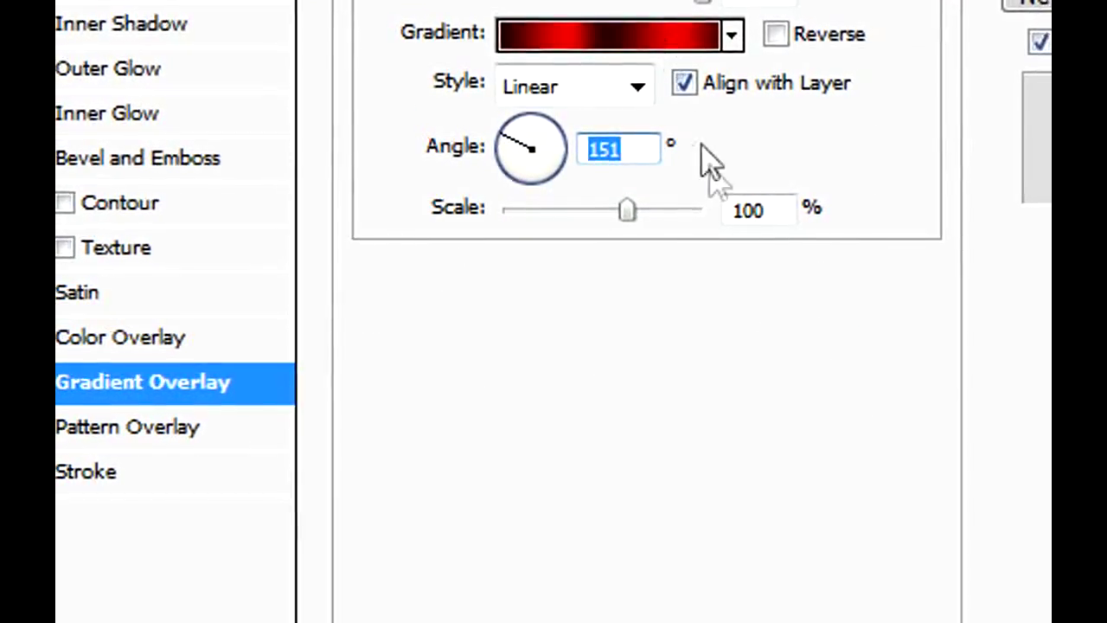
key("Return")
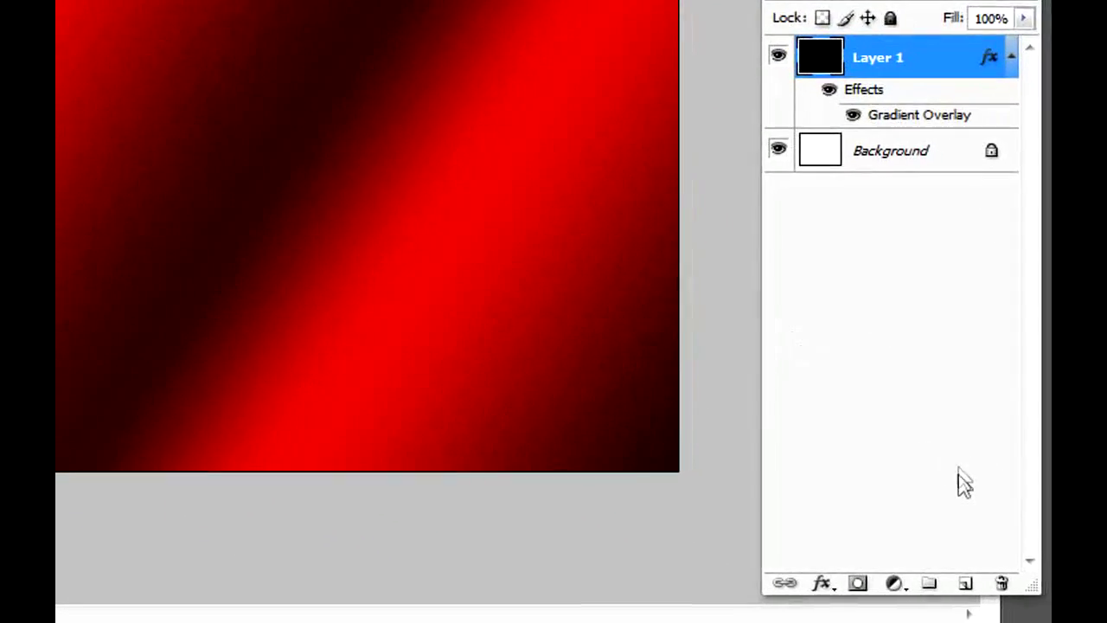
left_click(984, 586)
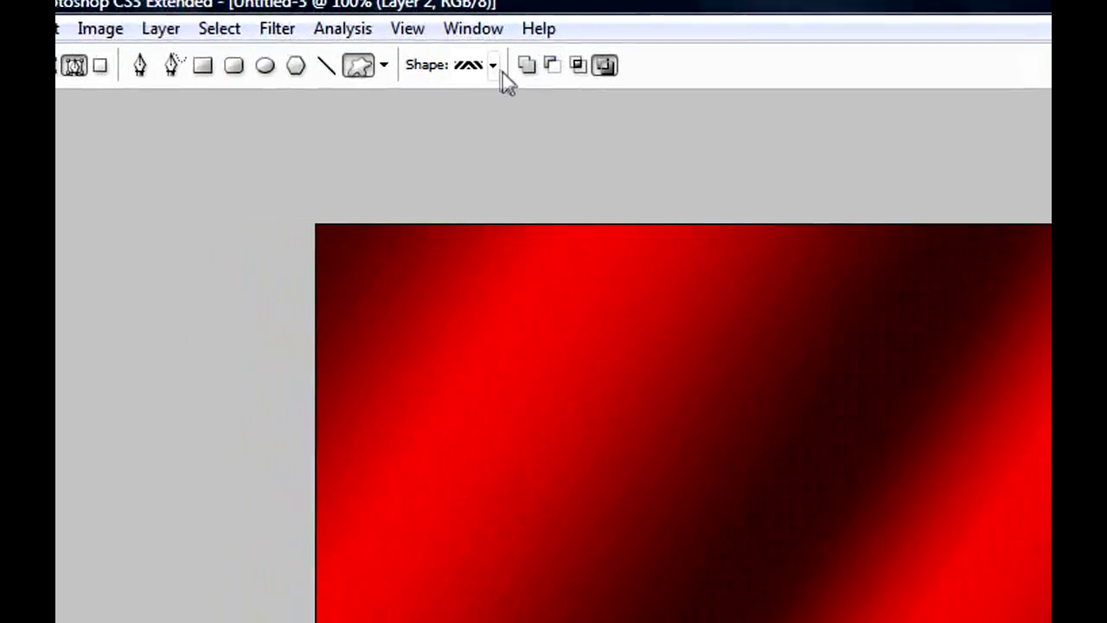
Replace the Custom Shape picker's shapes with the All shape set and select the heart.
left_click(494, 67)
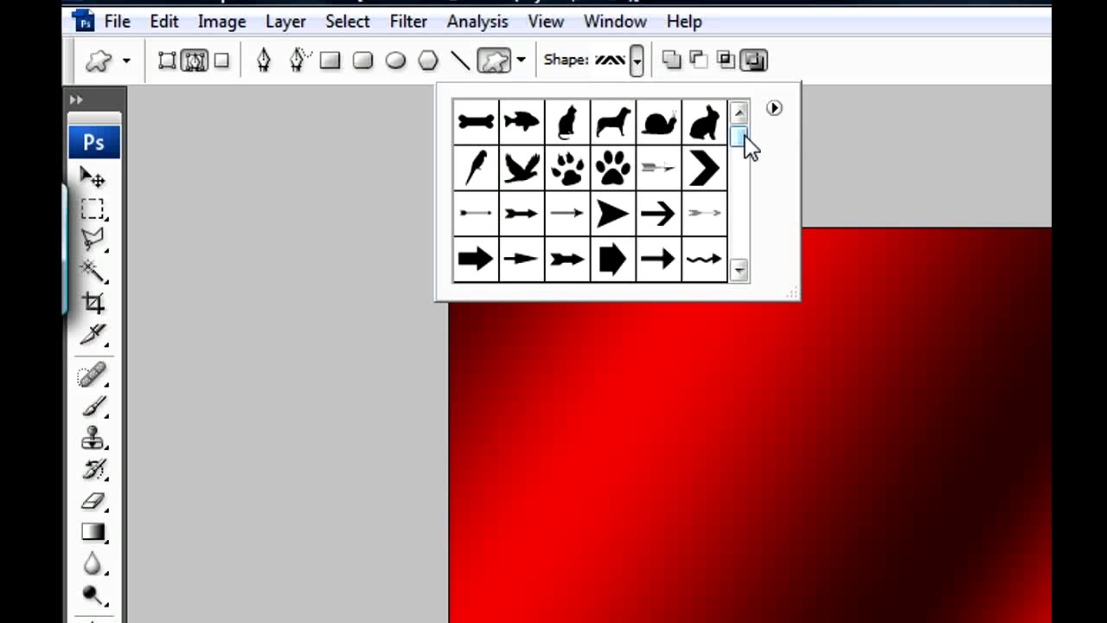
left_click_drag(743, 134, 732, 201)
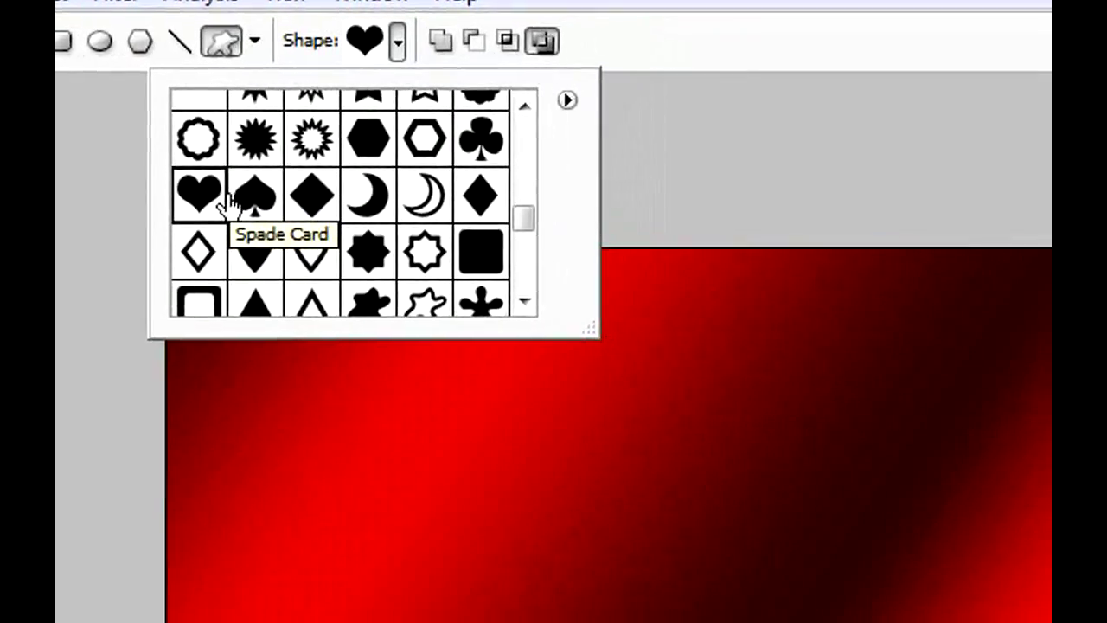
scroll(523, 218, "up", 1)
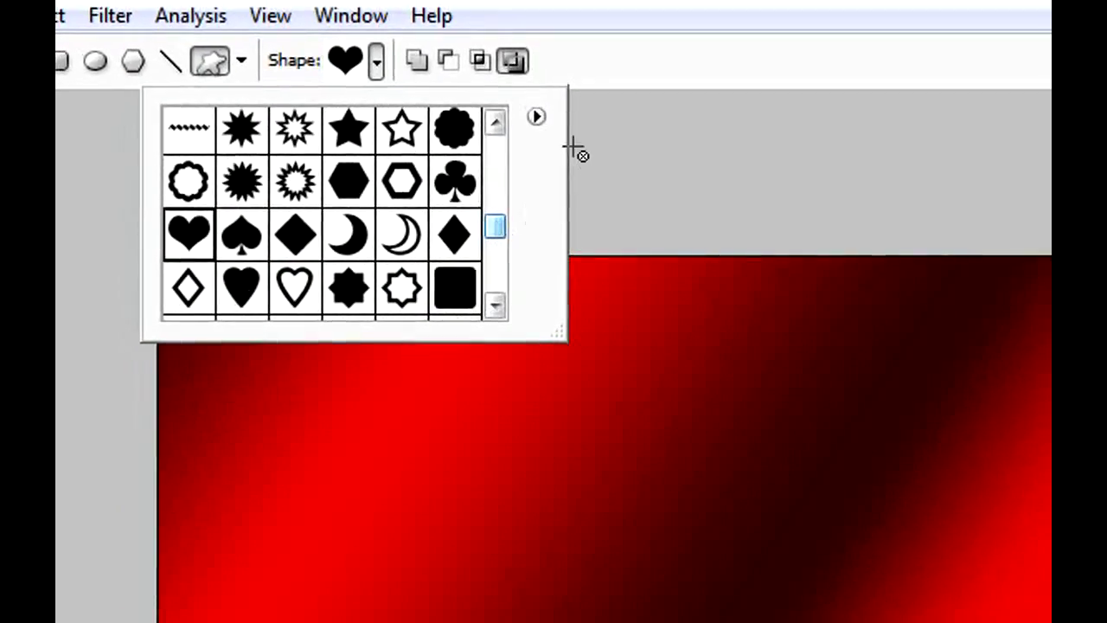
left_click(536, 116)
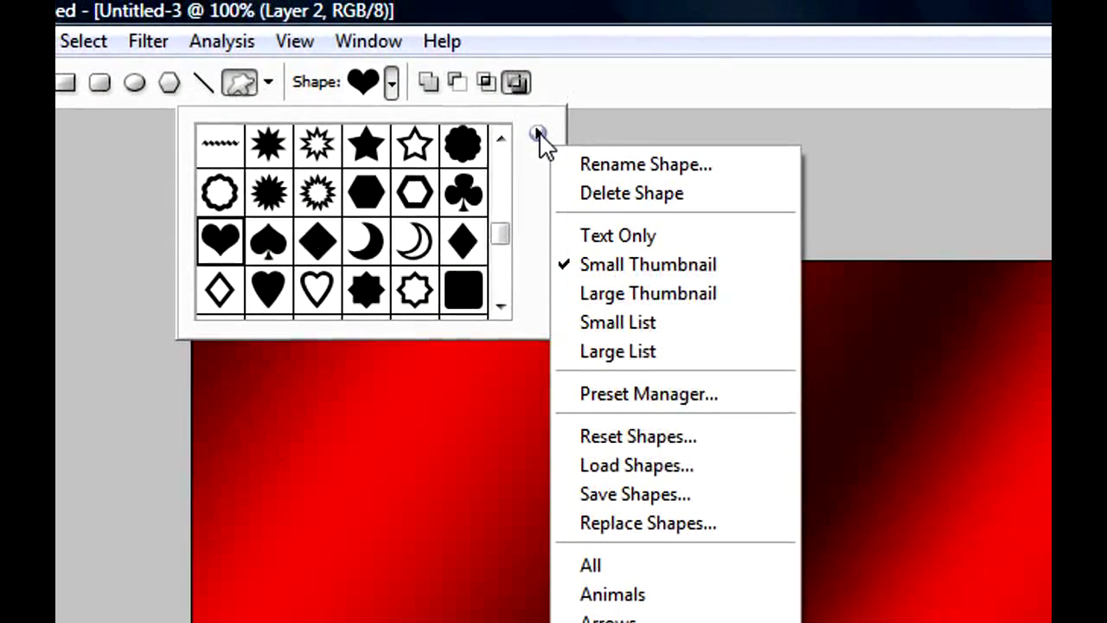
left_click(654, 566)
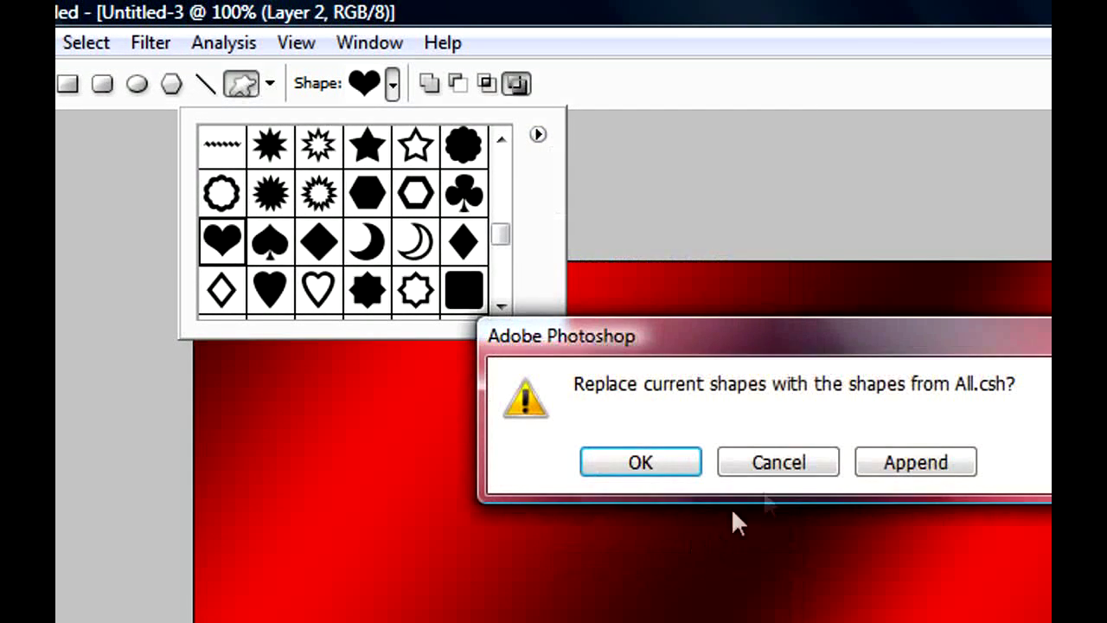
left_click(641, 462)
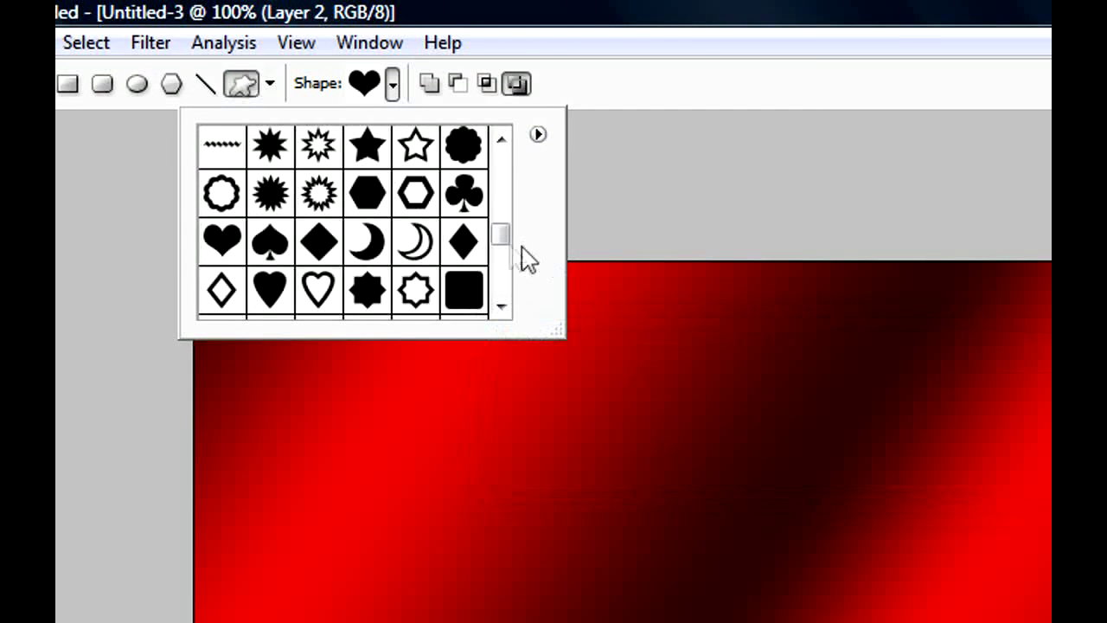
mouse_move(501, 257)
left_mouse_down()
mouse_move(502, 304)
mouse_move(507, 217)
mouse_move(500, 238)
left_mouse_up()
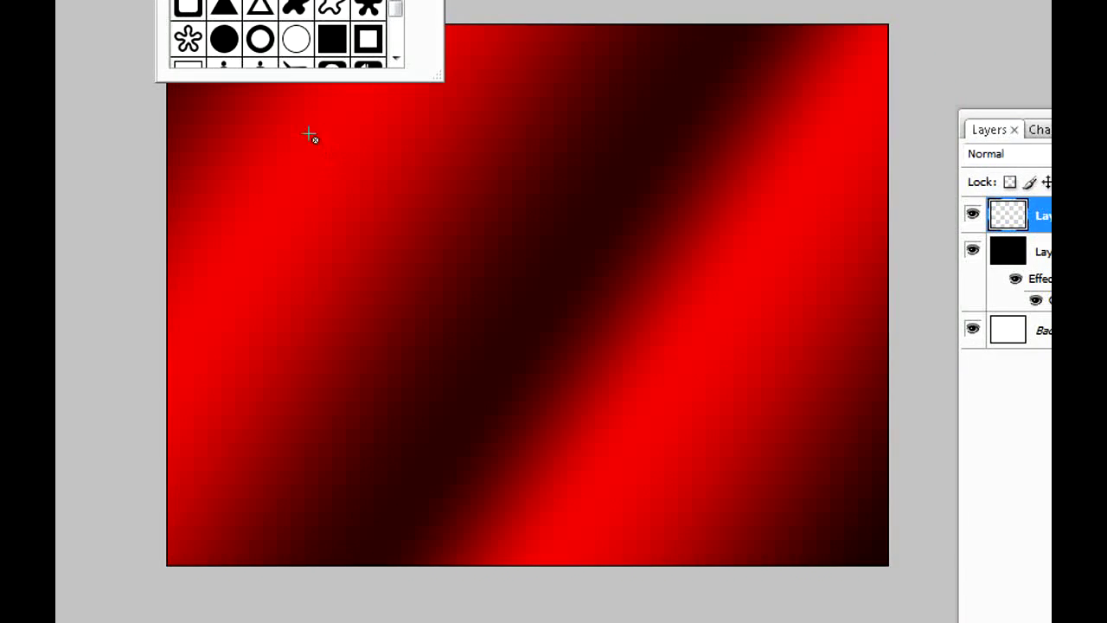
Draw a large heart path across the canvas centre and load it as a selection with Ctrl+Enter.
left_click_drag(300, 111, 338, 188)
left_click_drag(529, 374, 701, 520)
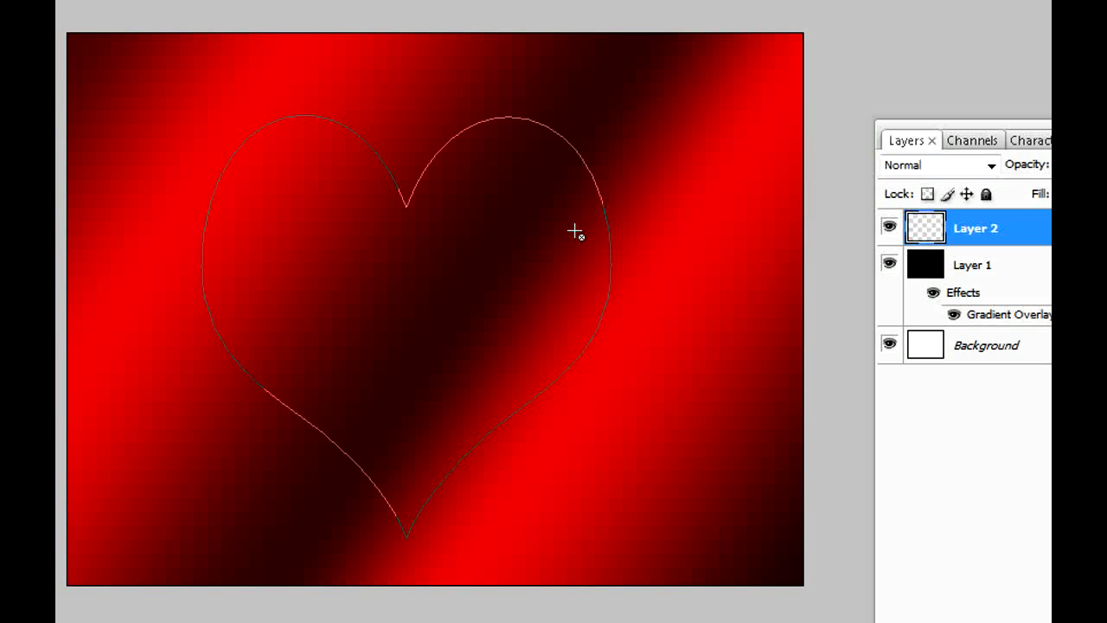
key("ctrl+Return")
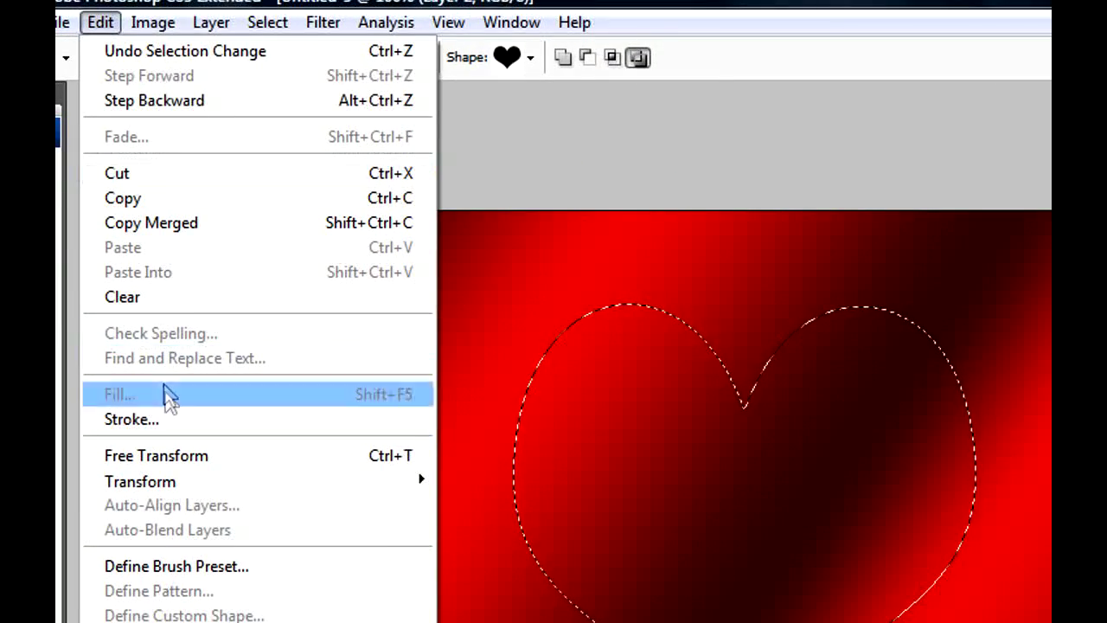
Fill the heart selection on Layer 2 with black via Edit > Fill.
left_click(168, 394)
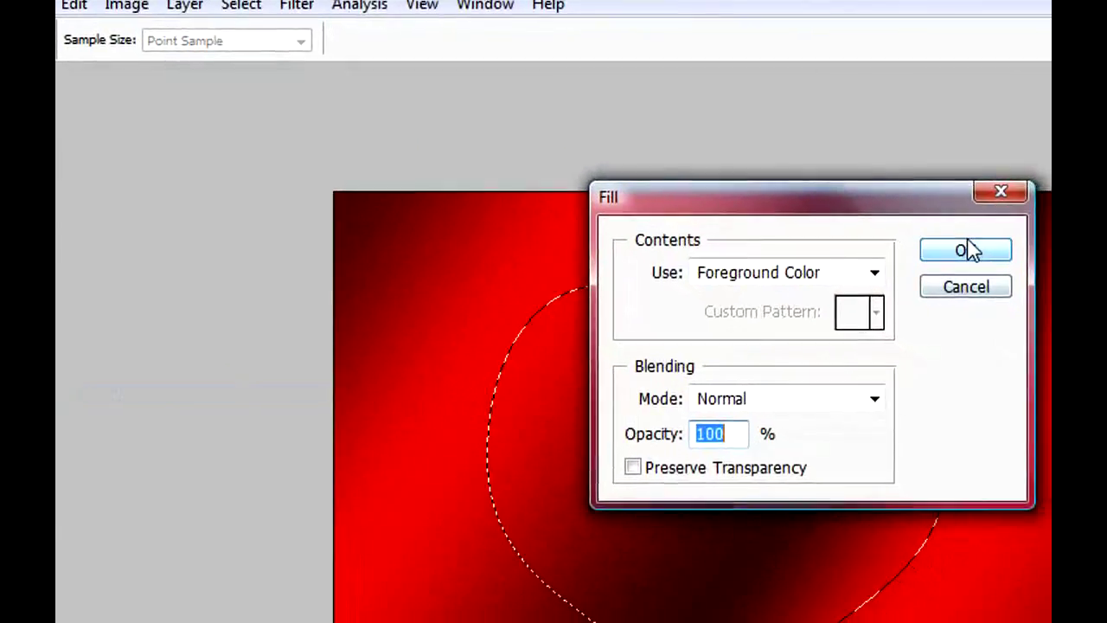
left_click(969, 249)
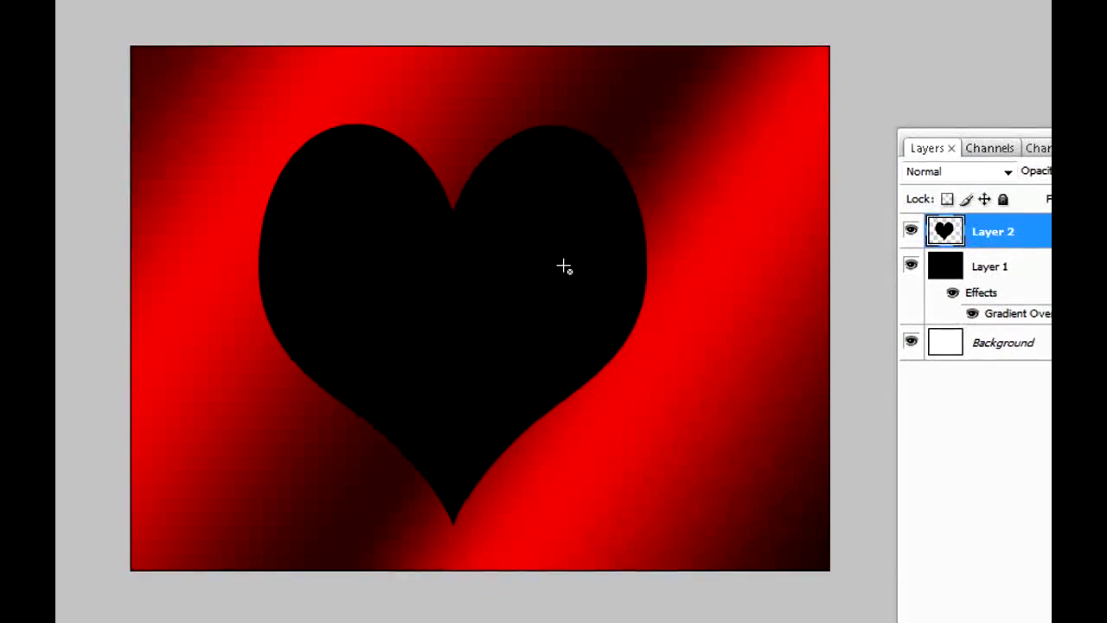
Enable a Gradient Overlay on Layer 2 using the dark-red-to-bright-red preset gradient.
double_click(1033, 244)
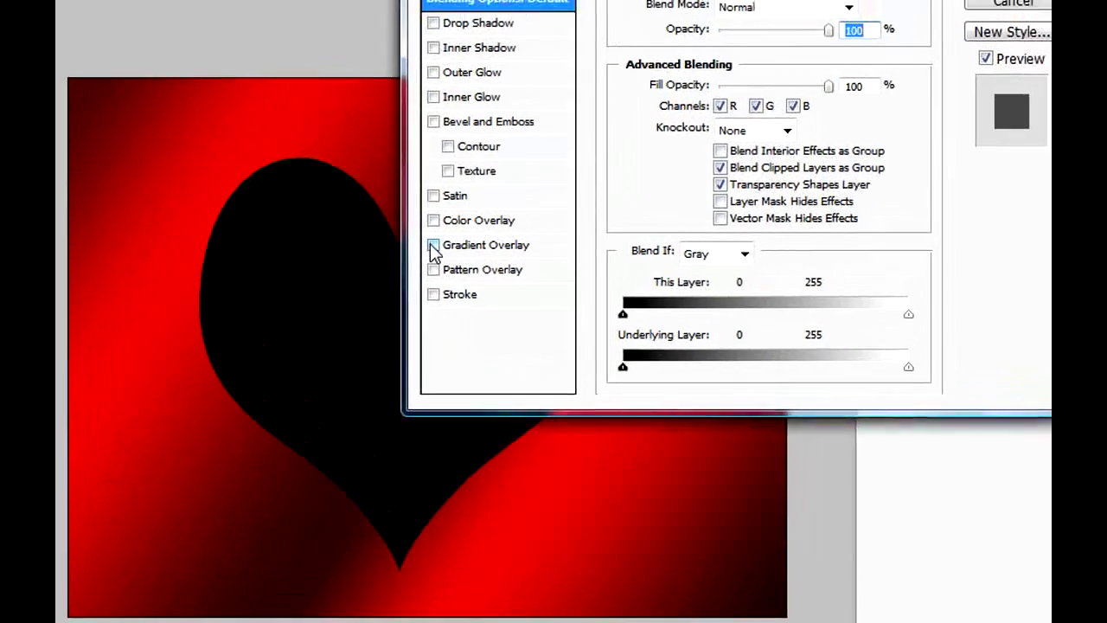
left_click(482, 208)
left_click(544, 209)
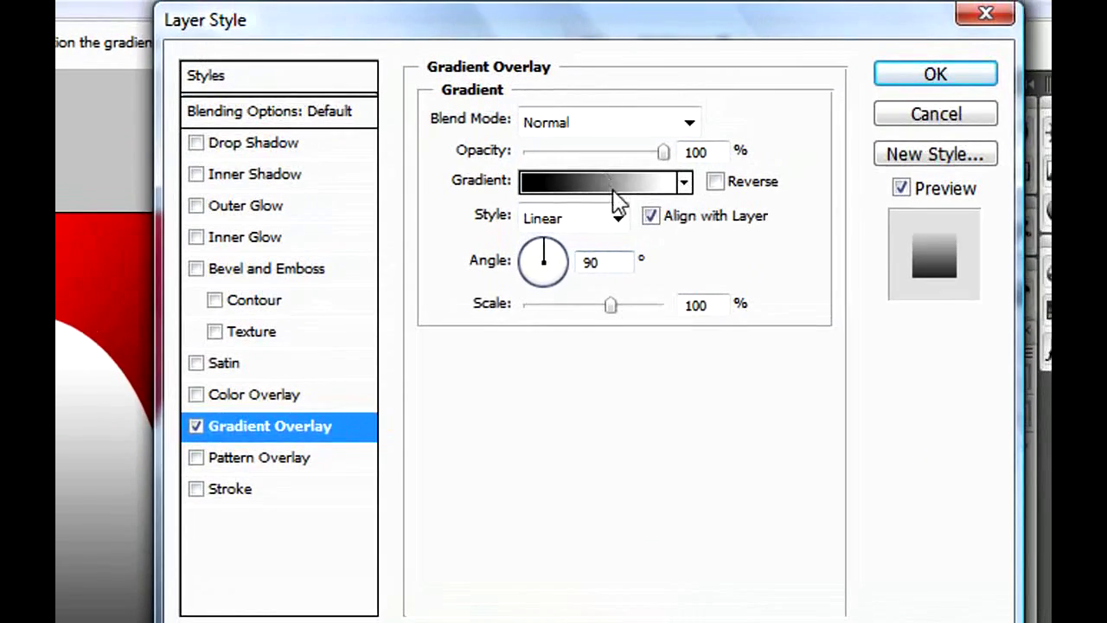
left_click(611, 186)
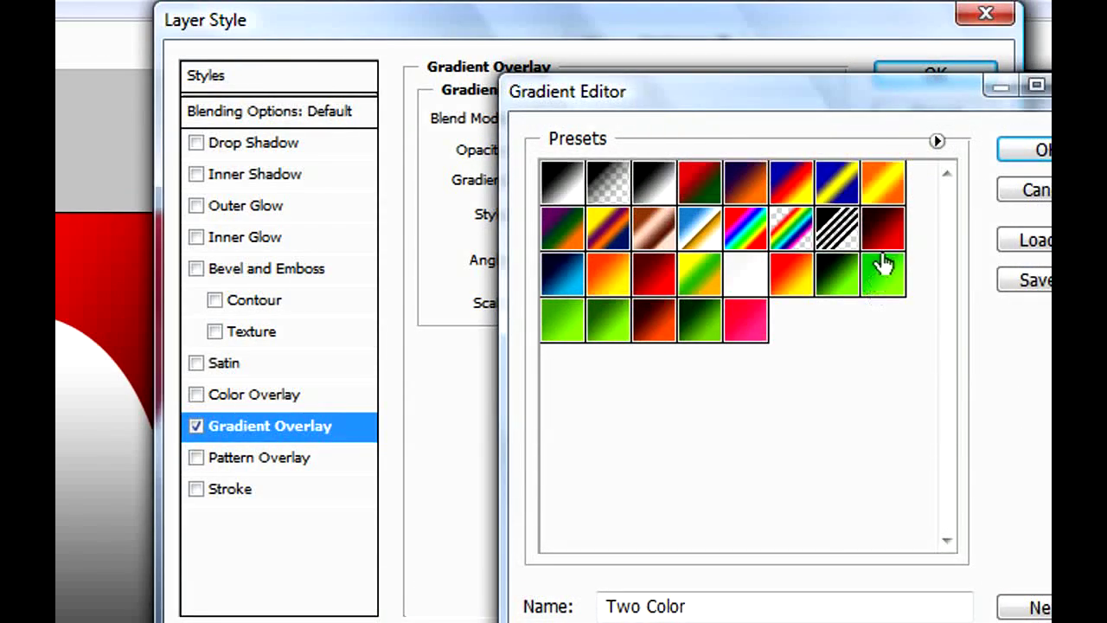
left_click(891, 236)
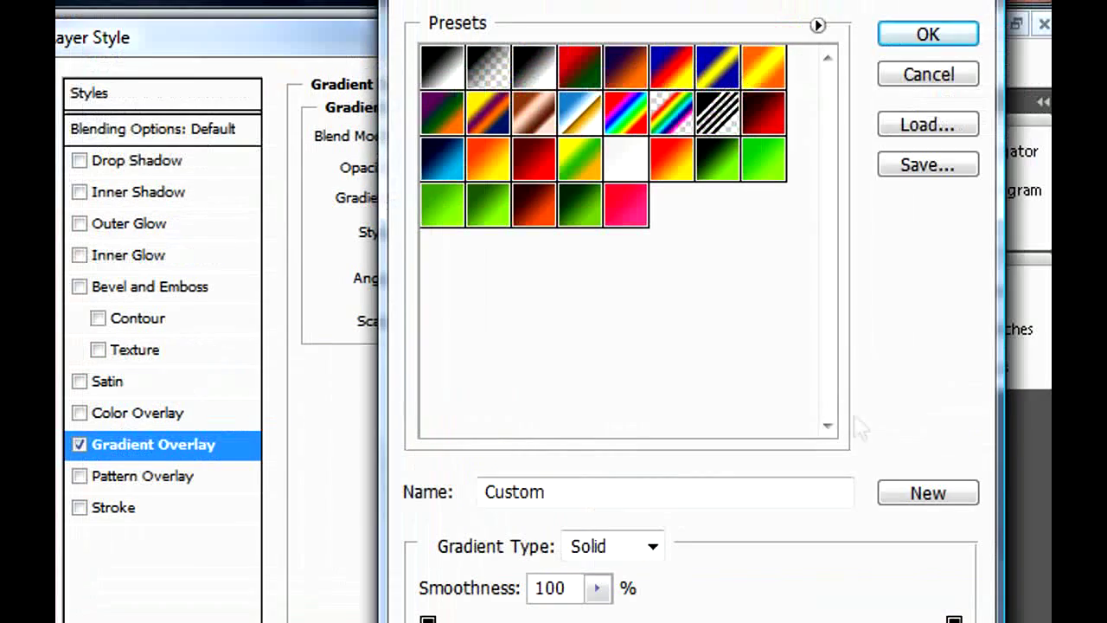
left_click(949, 36)
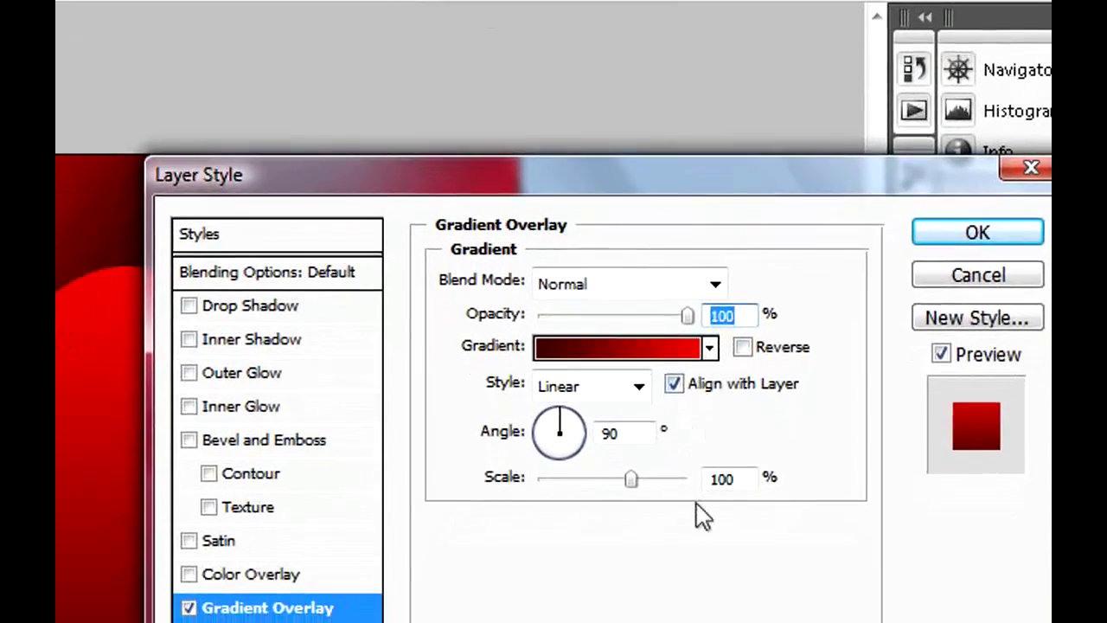
Switch the heart's Gradient Overlay style to Radial and tick Reverse.
left_click(639, 386)
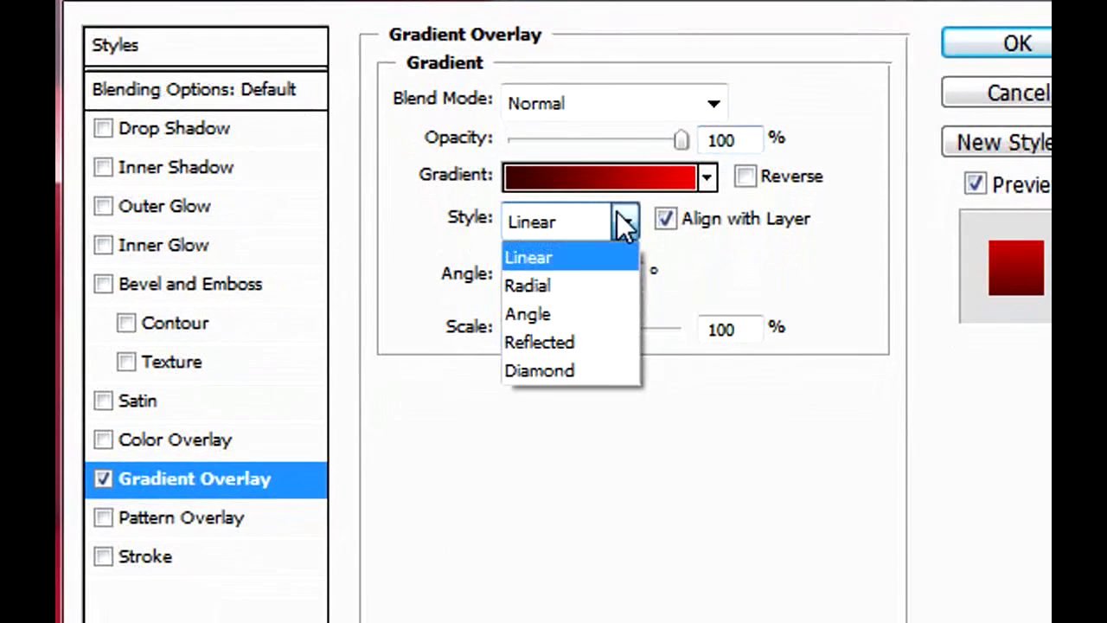
left_click(588, 285)
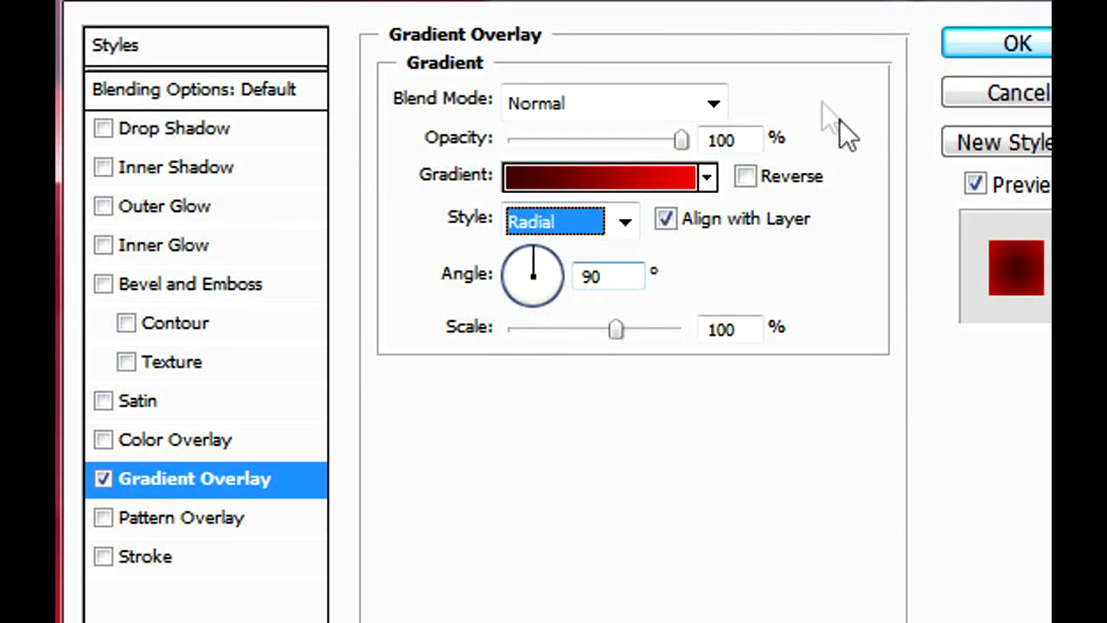
left_click(746, 178)
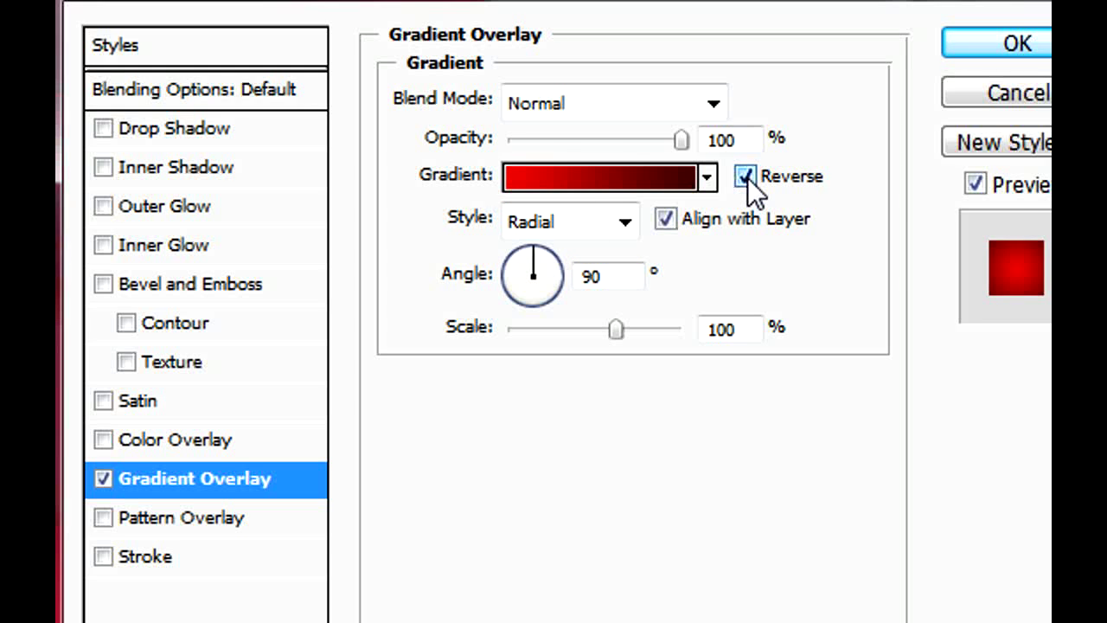